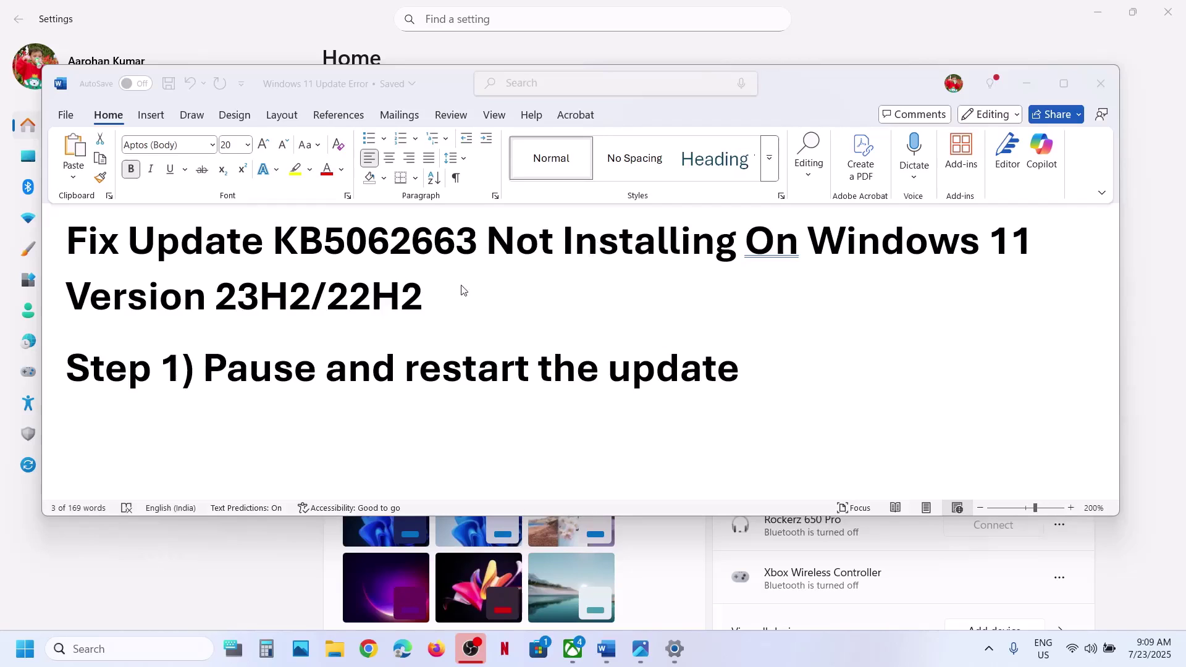
Pause Windows updates for 1 week, and resume them to restart the update check.
double_click(473, 363)
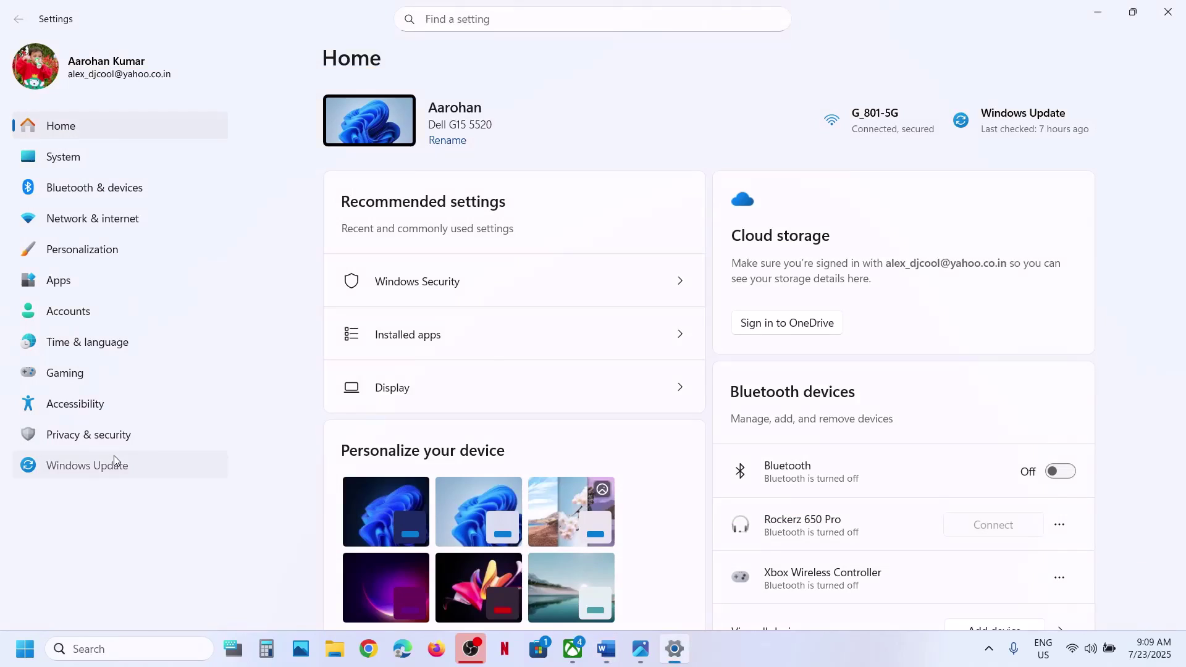
click(116, 462)
click(1009, 282)
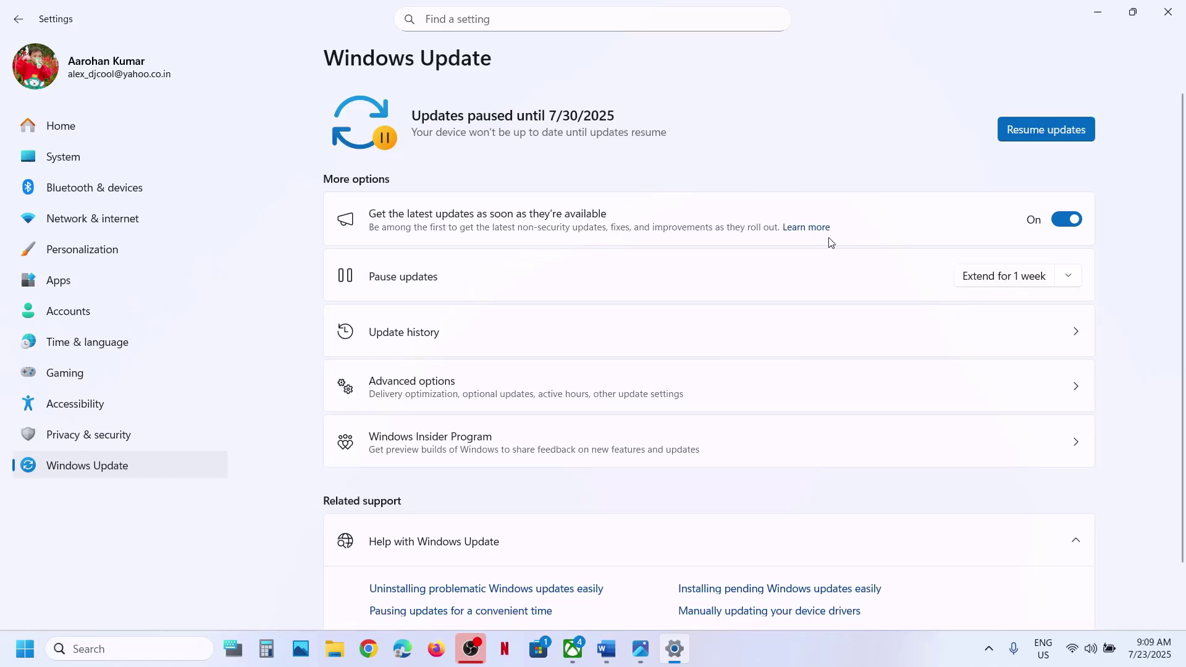
click(1029, 129)
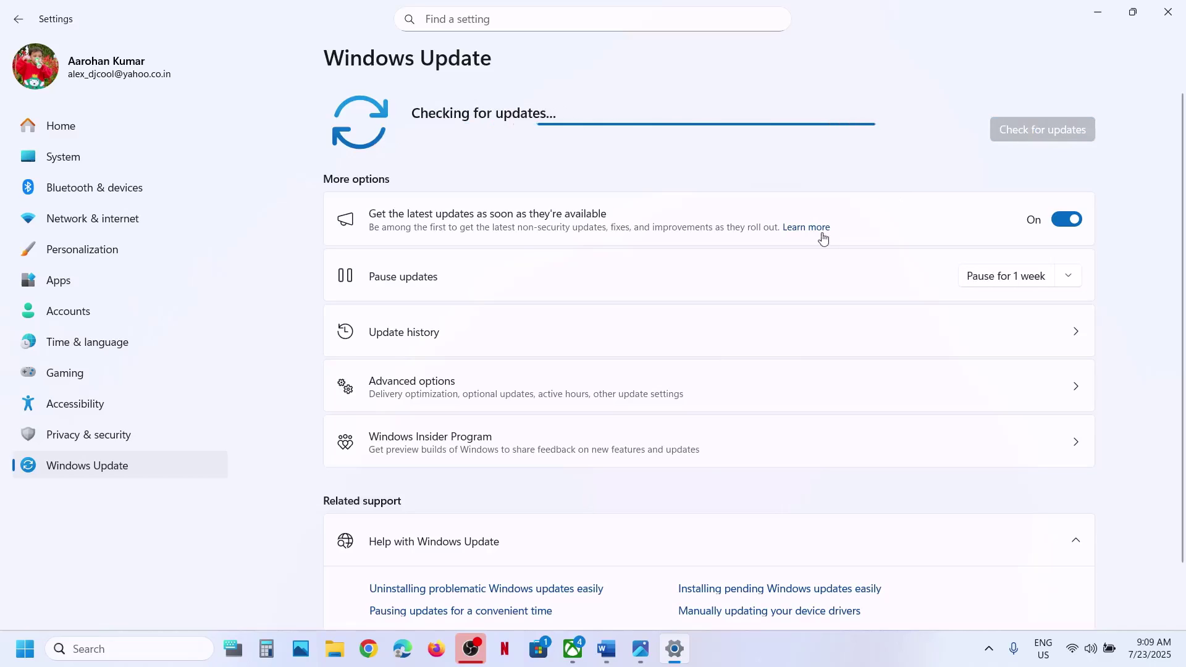
Switch to the Word document and highlight "Start App Readiness" in the Step 2 heading.
click(606, 649)
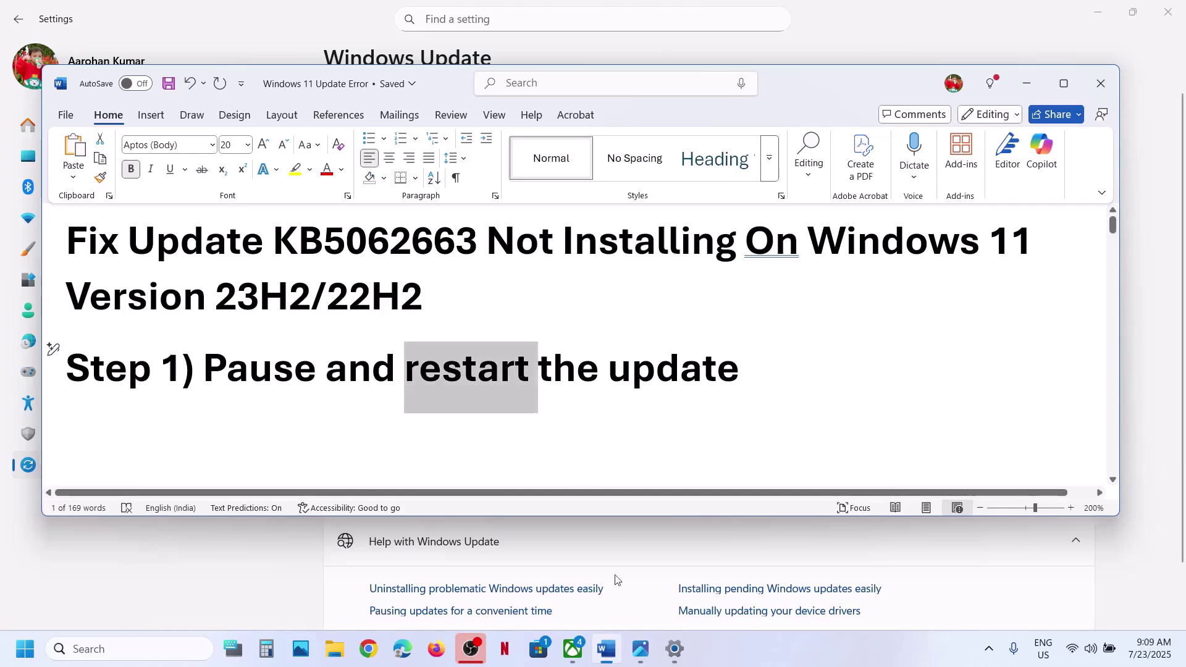
scroll(476, 386, down, 2)
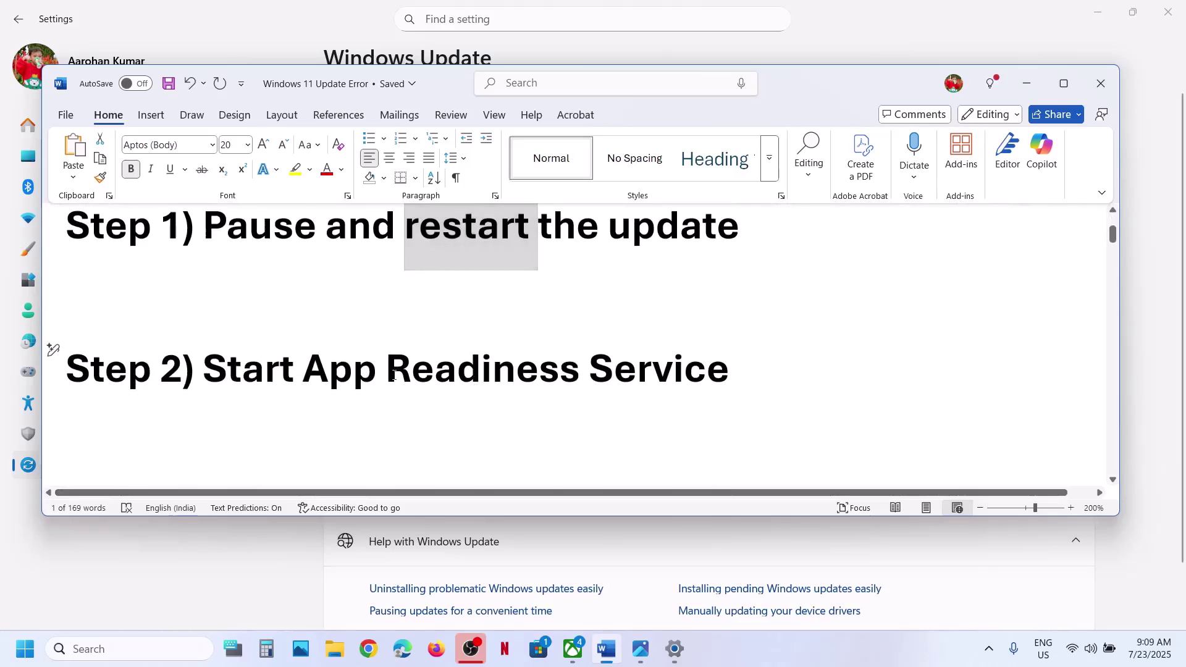
drag(207, 371, 558, 389)
Open the Services console, select the App Readiness service and maximize the window.
click(153, 650)
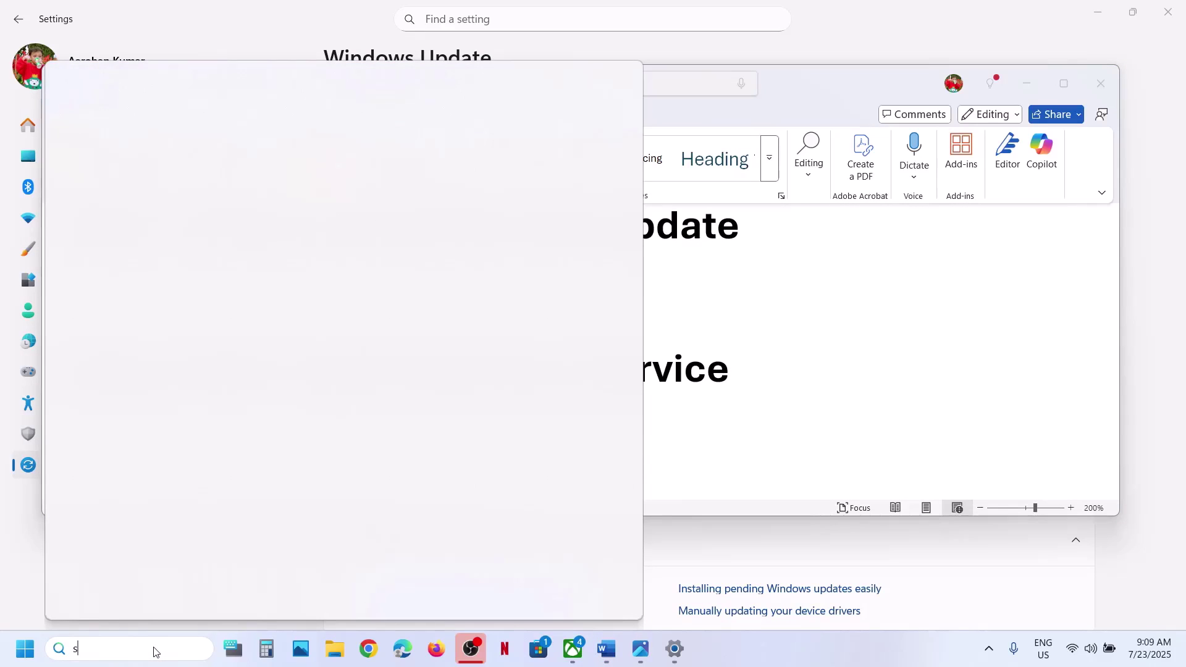
text(services)
key(Return)
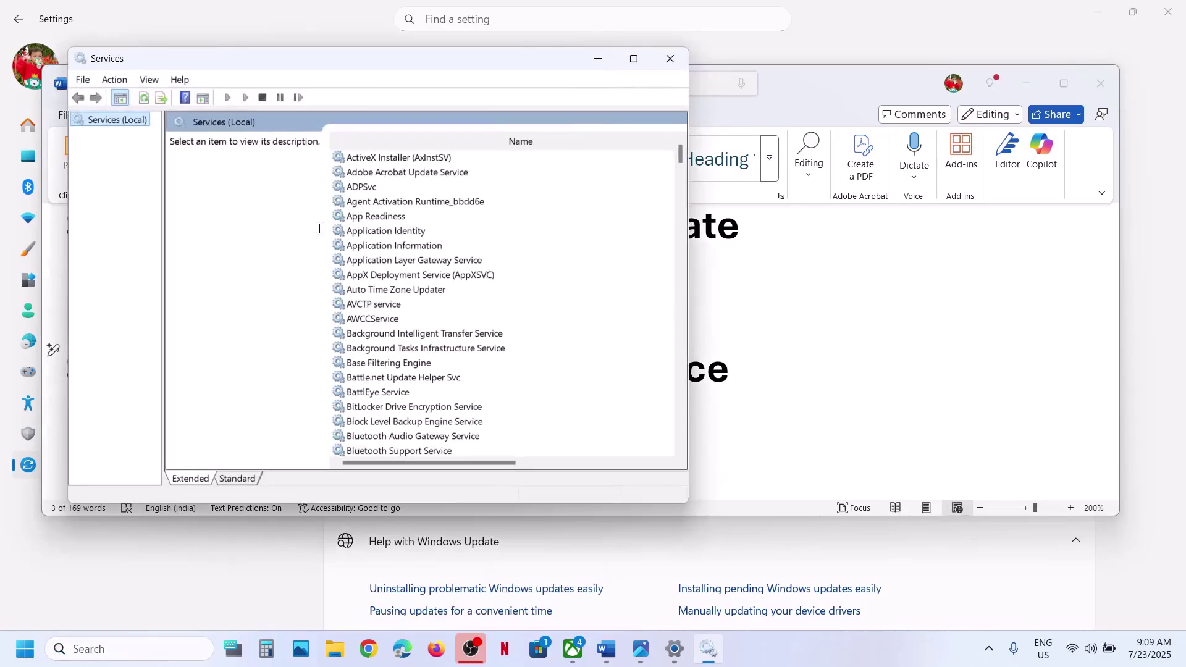
click(382, 217)
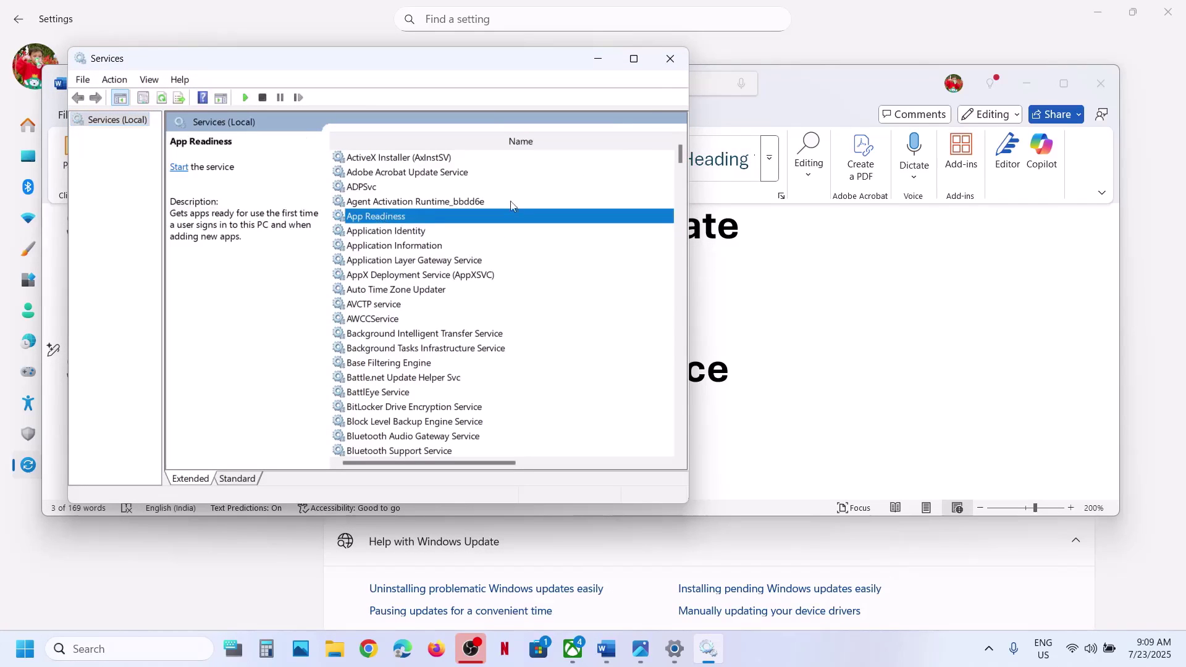
click(637, 64)
Set the App Readiness service's startup type to Automatic and start the service.
double_click(386, 167)
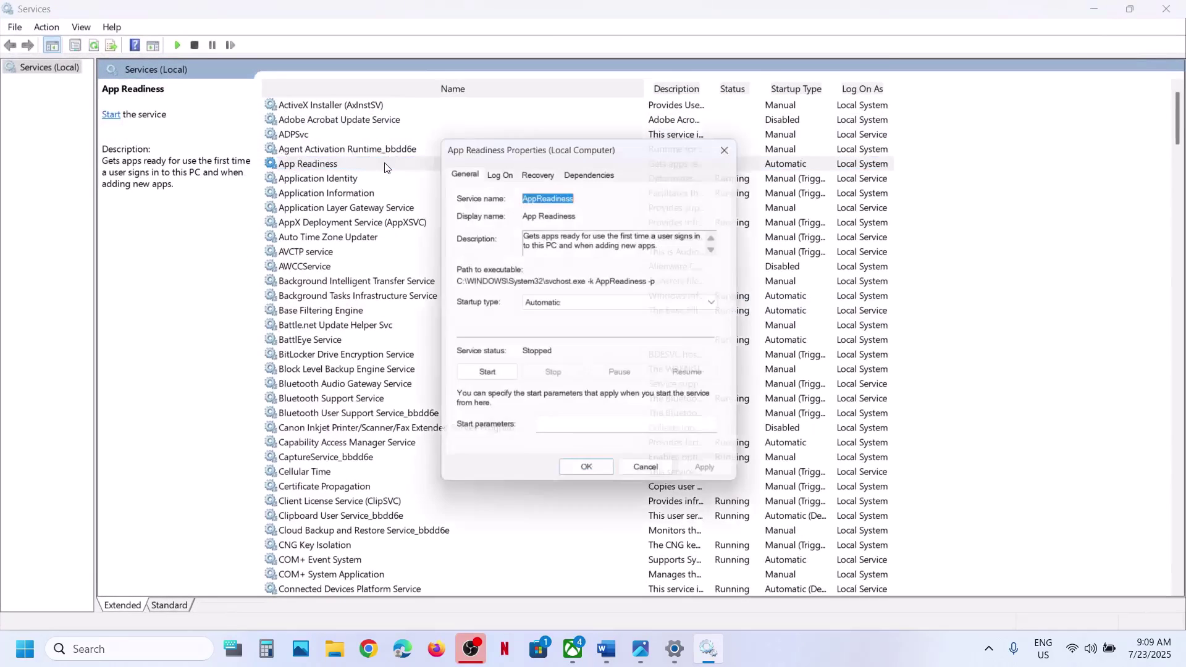
click(589, 305)
click(574, 328)
click(698, 481)
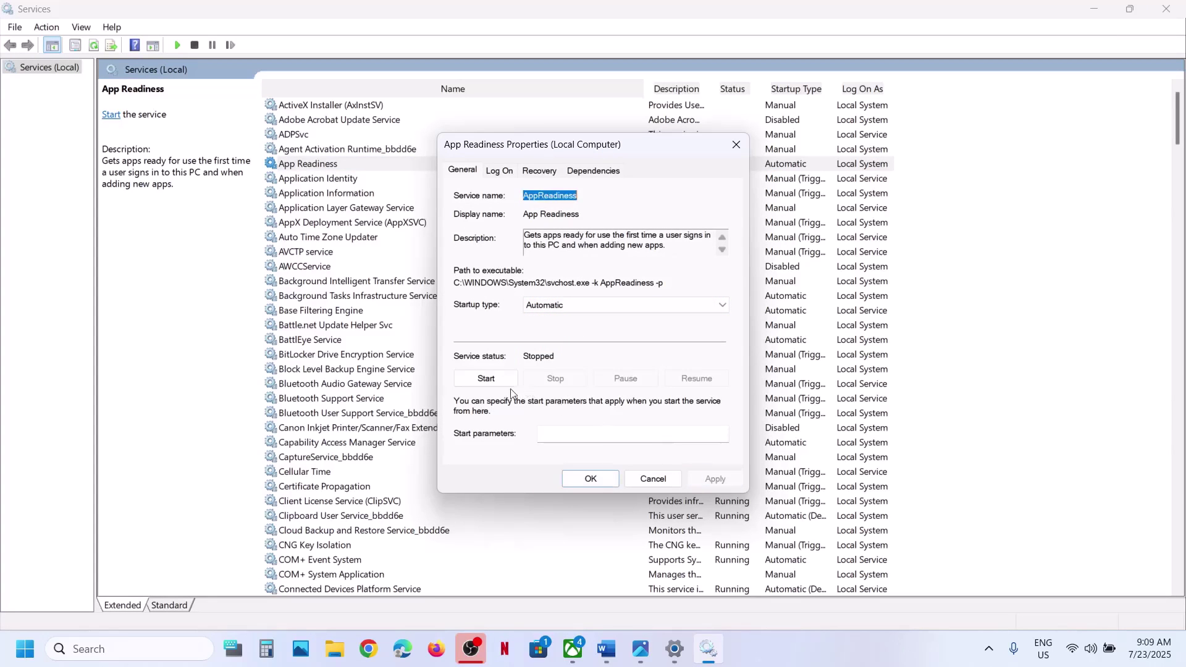
click(485, 378)
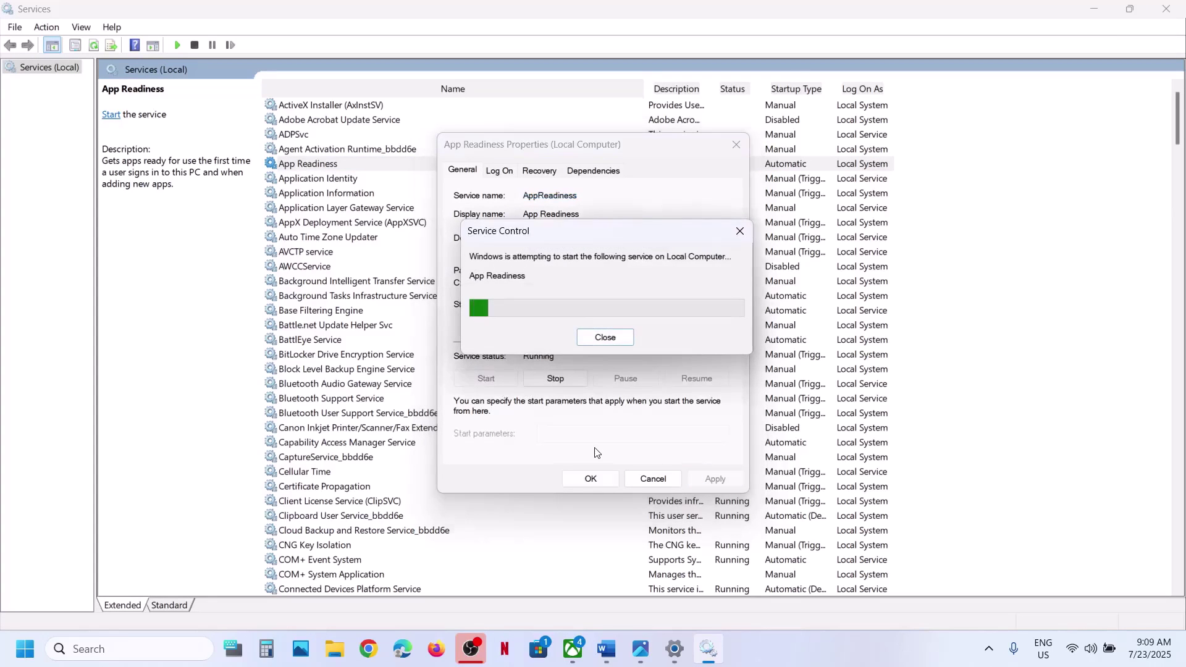
click(590, 479)
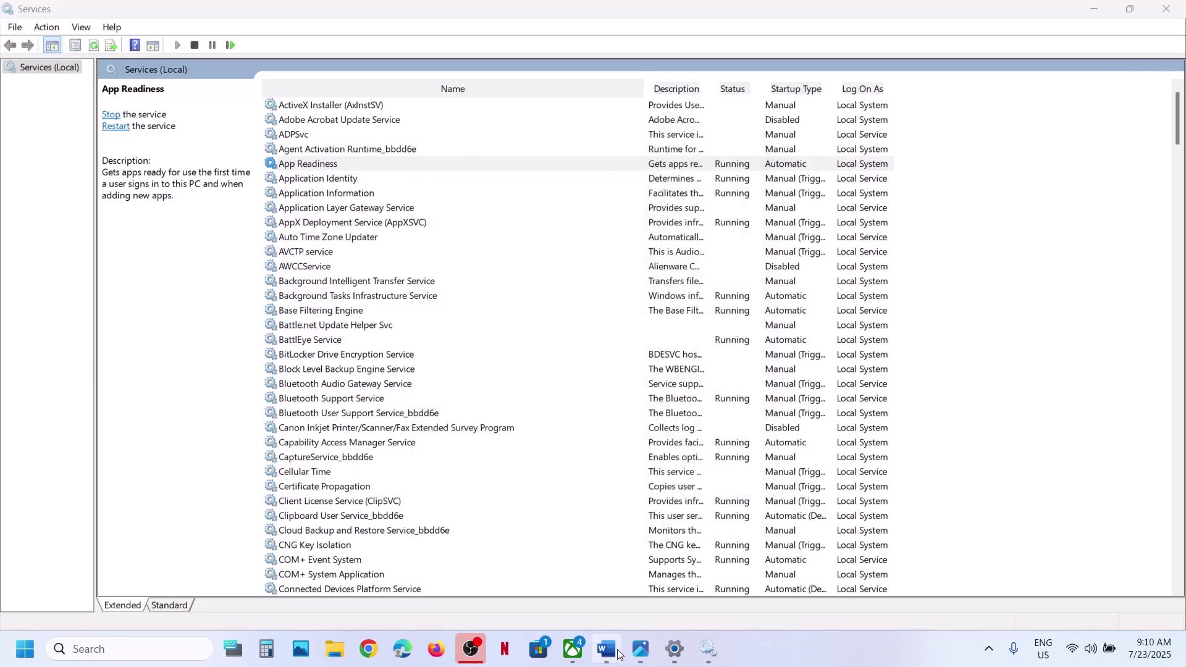
Switch to the Word document, highlight "Update Troubleshooter" in the Step 3 heading and minimize the document.
click(618, 653)
scroll(481, 378, down, 2)
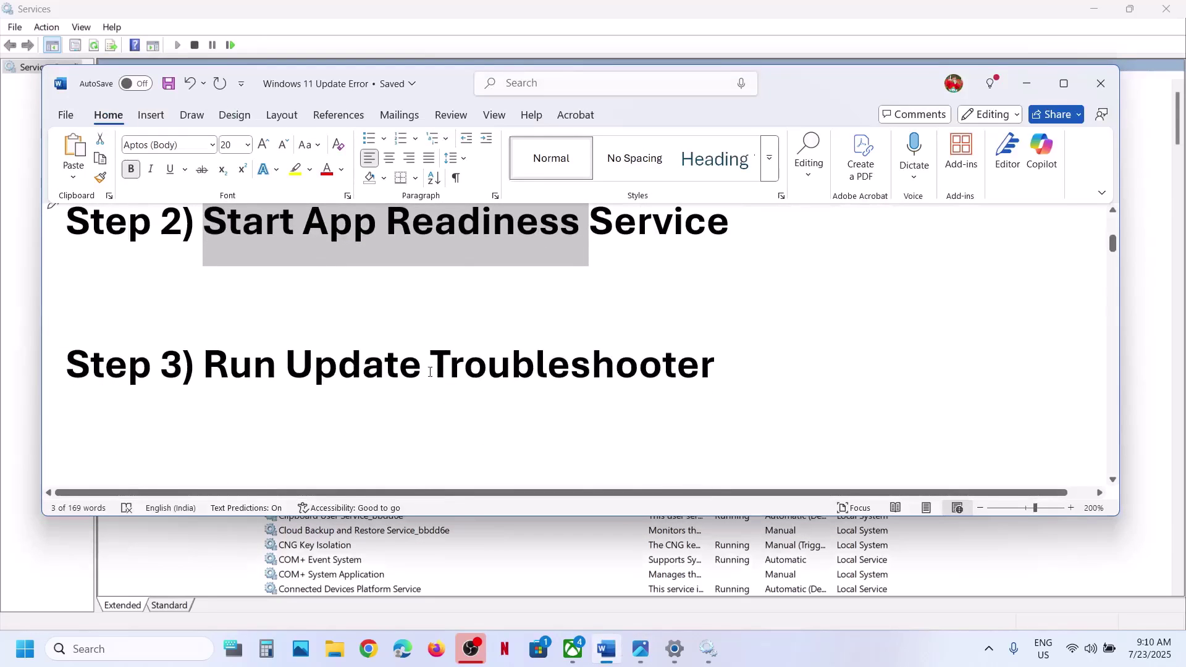
drag(373, 372, 715, 371)
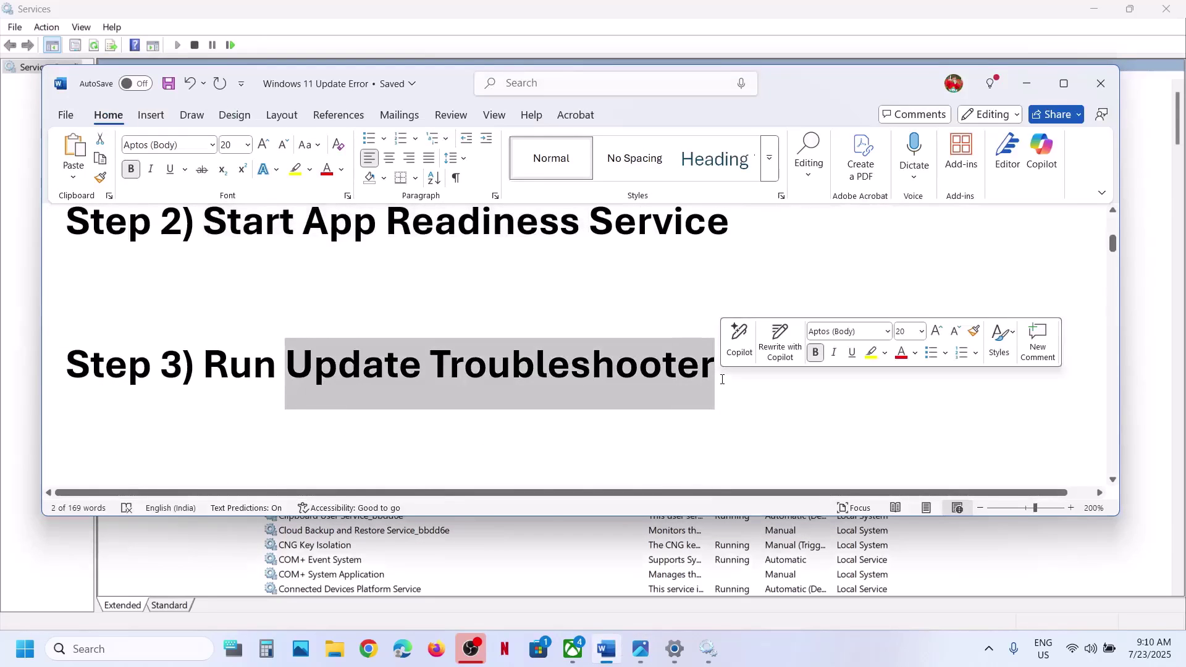
click(1021, 98)
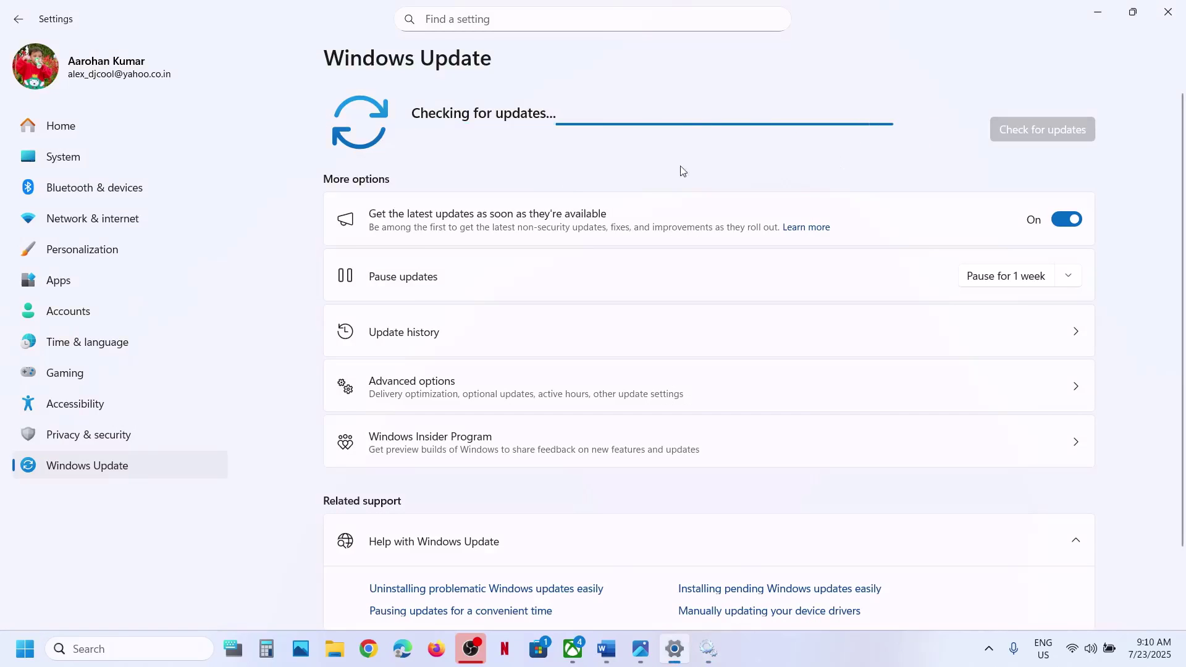
Run the Windows Update troubleshooter from the system's other troubleshooters and close its window.
click(72, 155)
scroll(498, 303, down, 8)
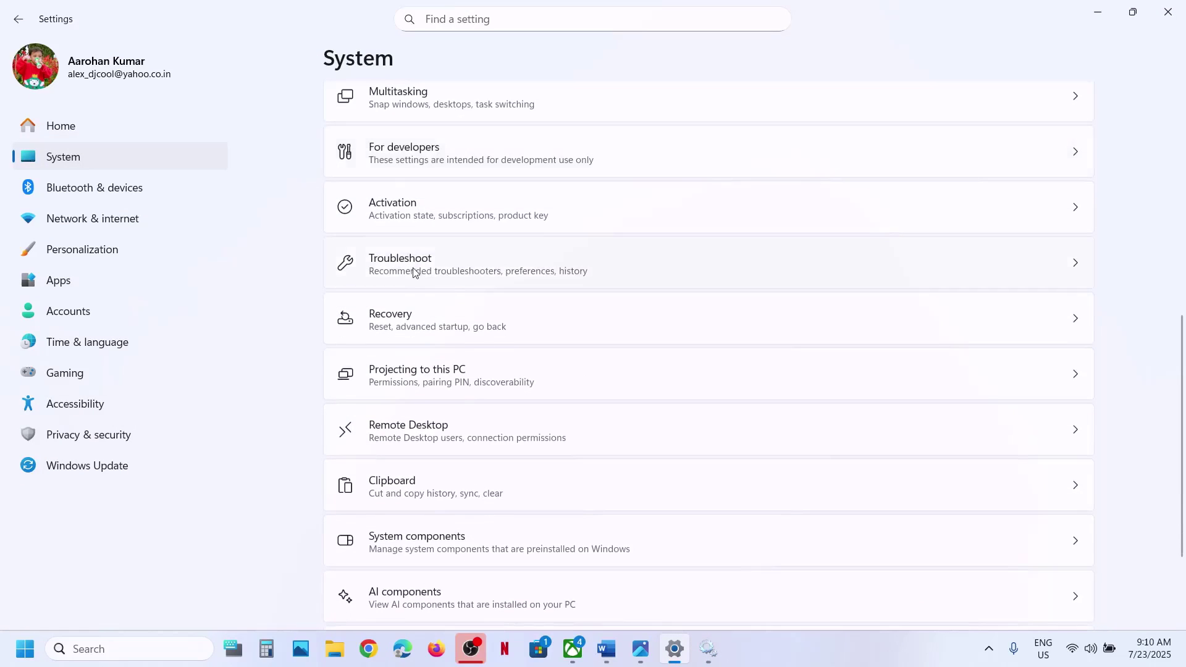
click(454, 278)
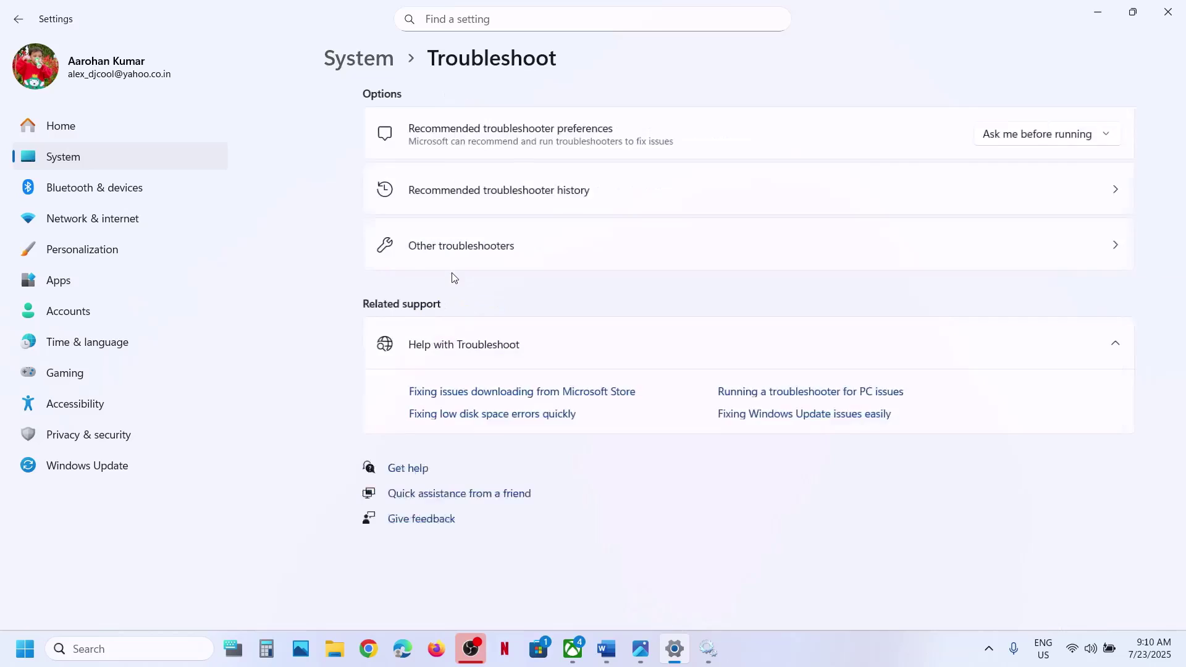
click(532, 266)
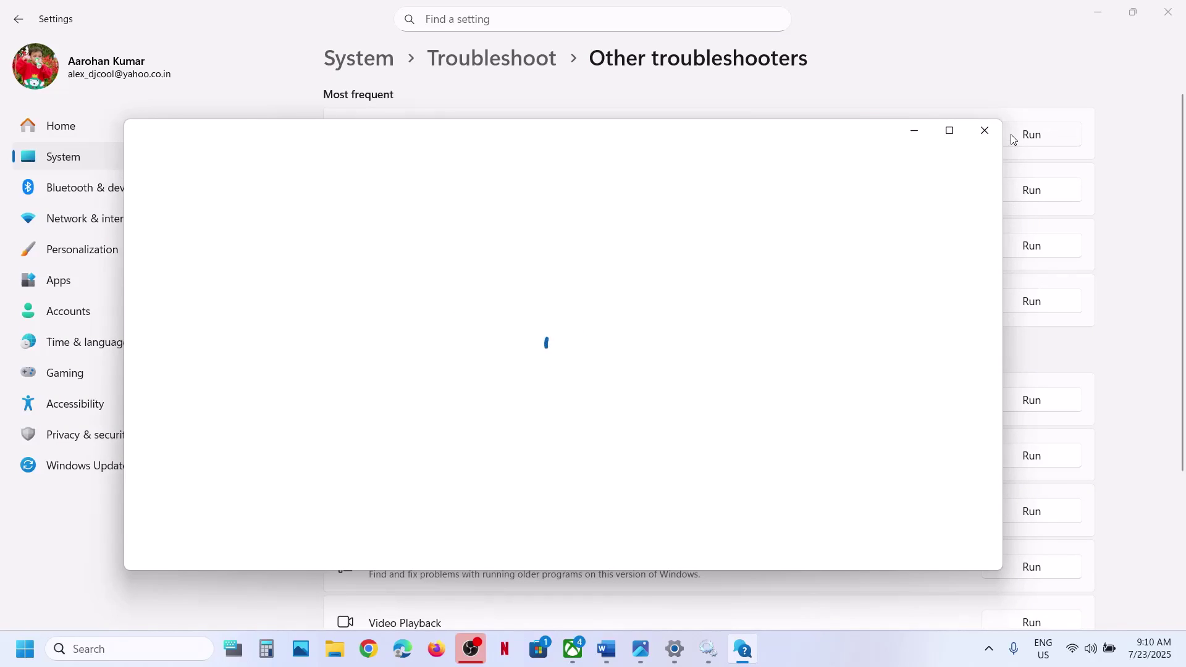
click(984, 129)
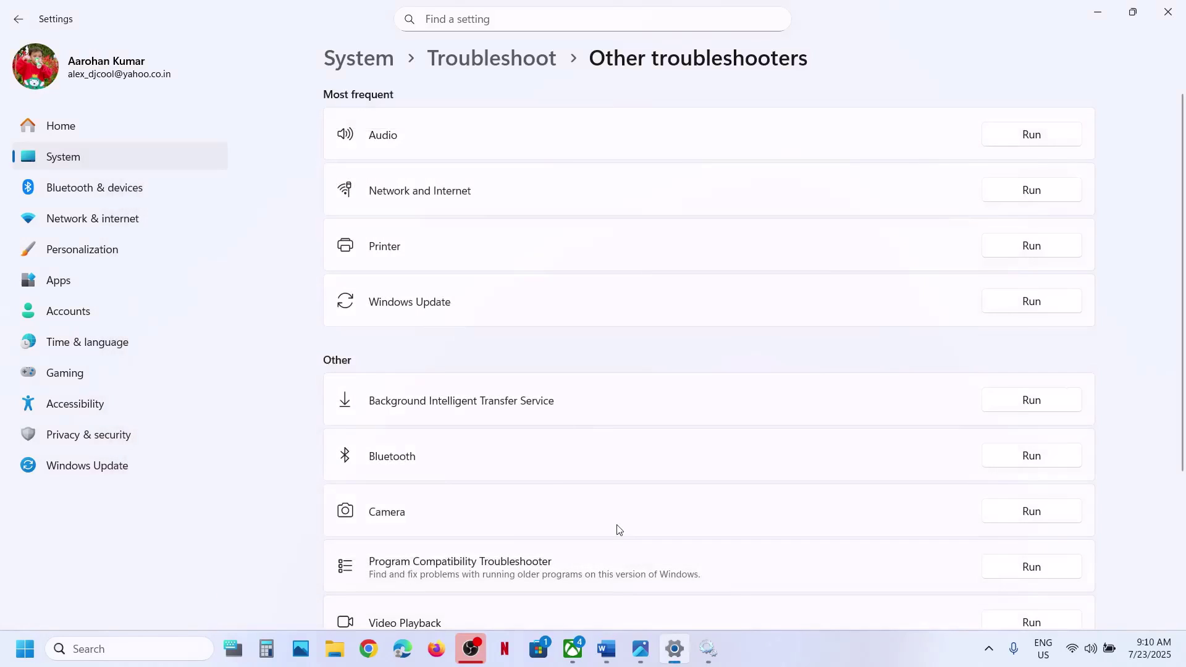
Return to the Word document and highlight the Step 4 text about restarting Windows Update and Background intelligent transfer service.
click(607, 649)
scroll(495, 416, down, 3)
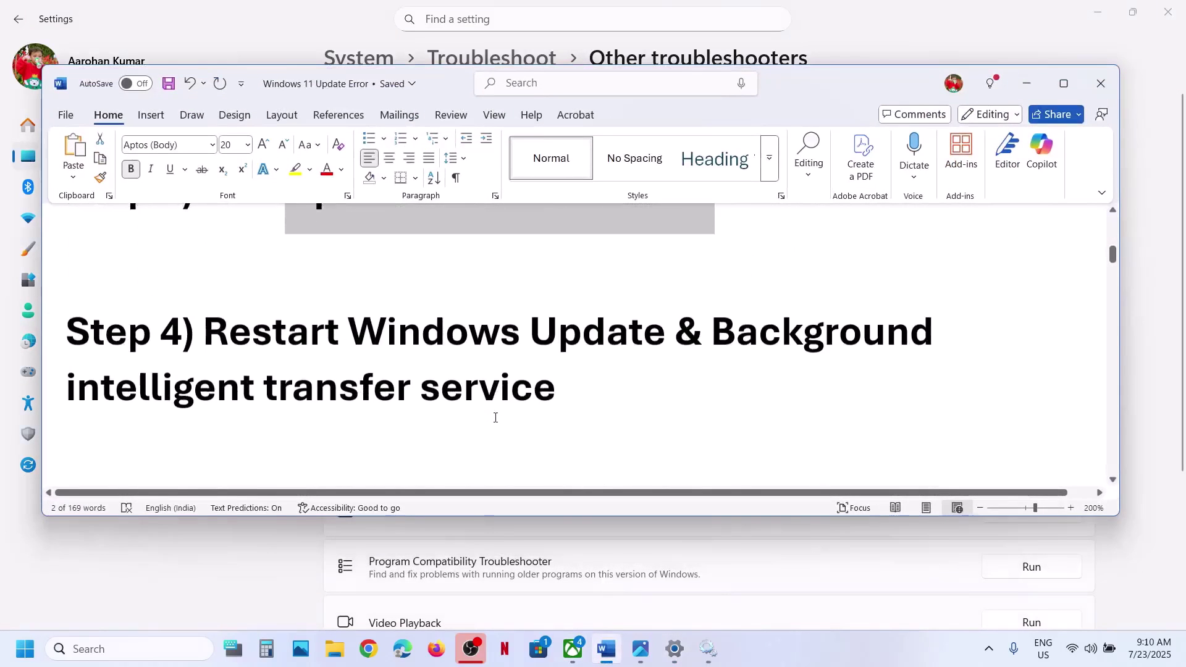
drag(301, 325, 569, 357)
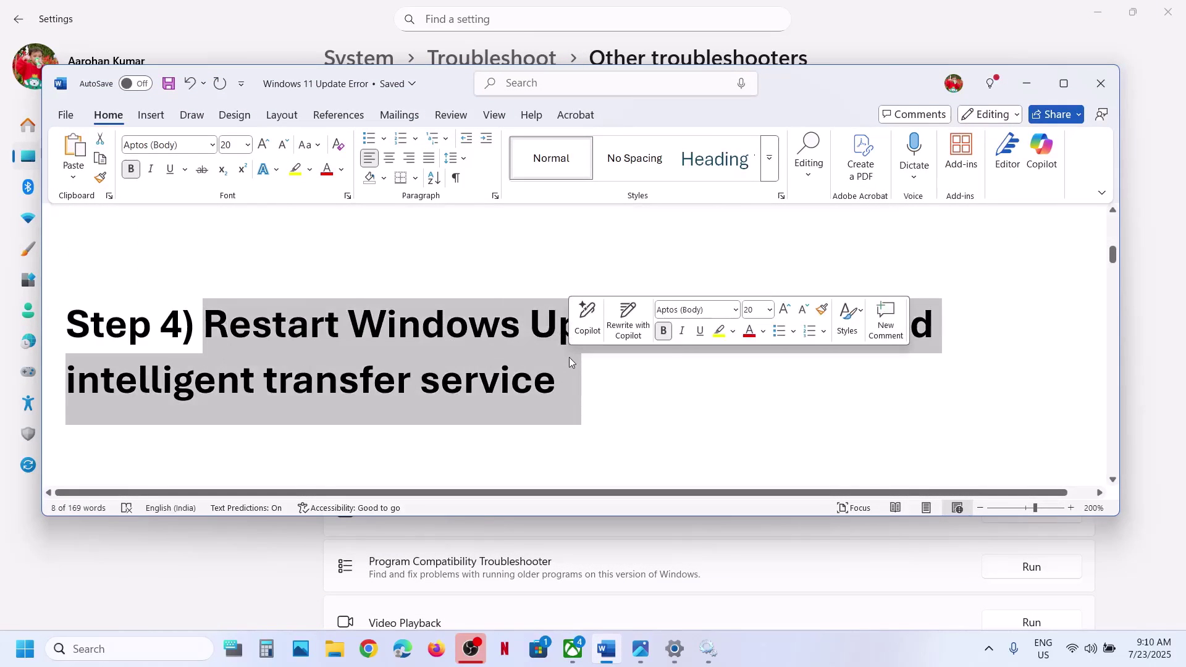
Open the Services console again and maximize its window.
click(194, 650)
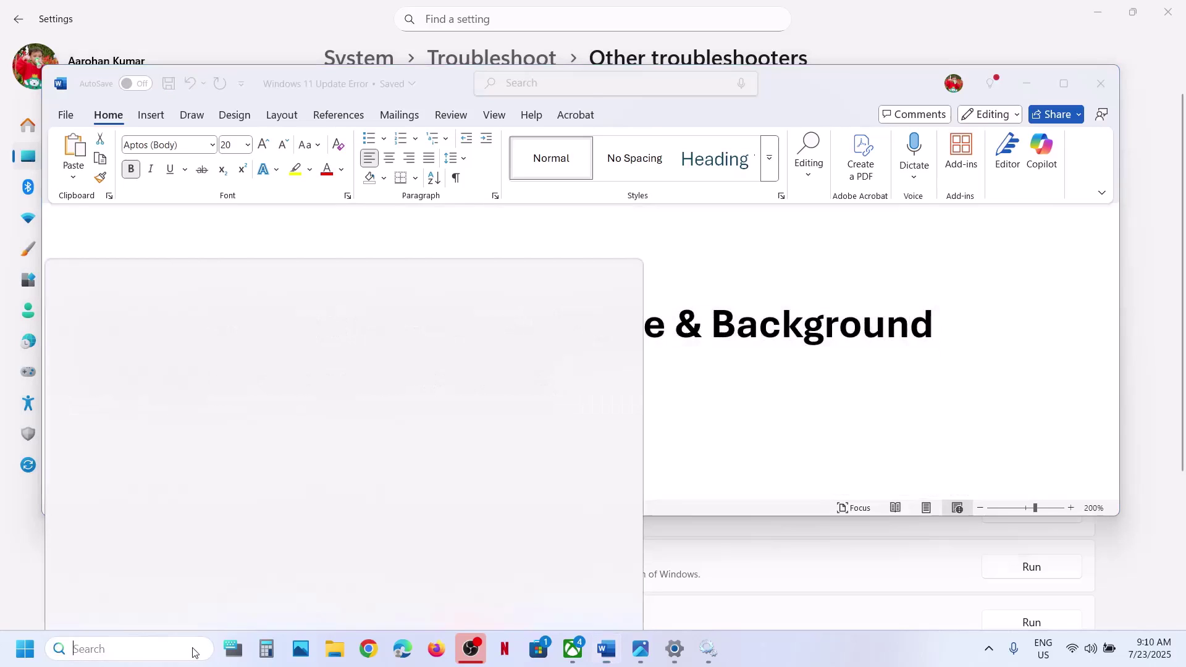
text(services)
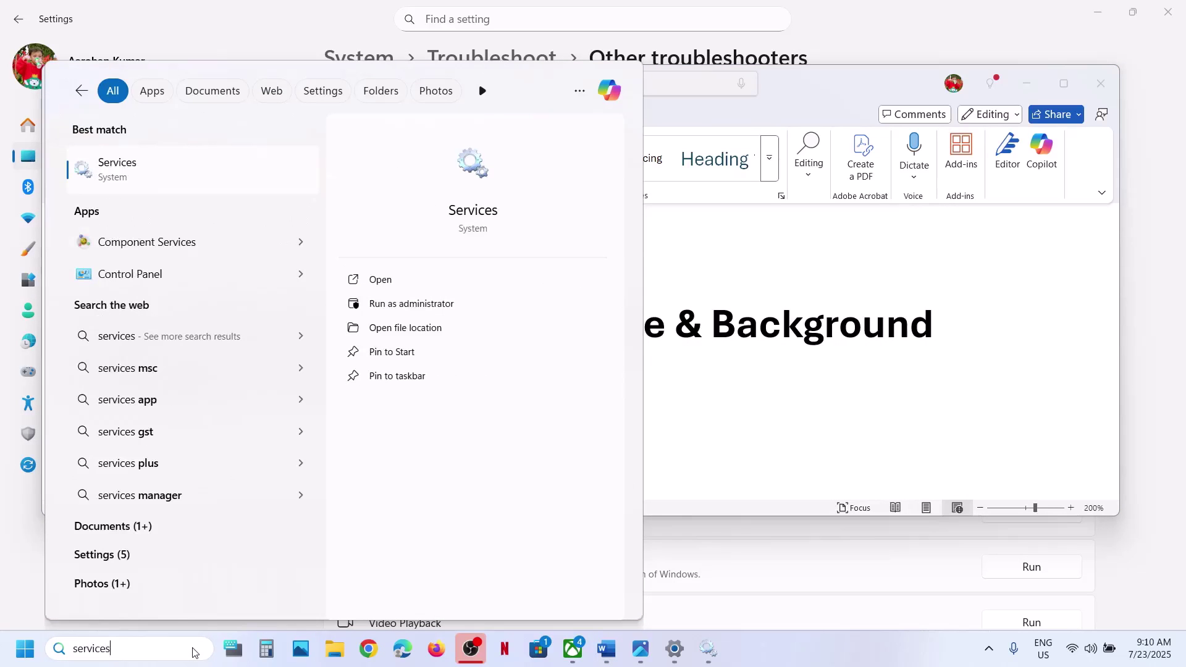
key(Return)
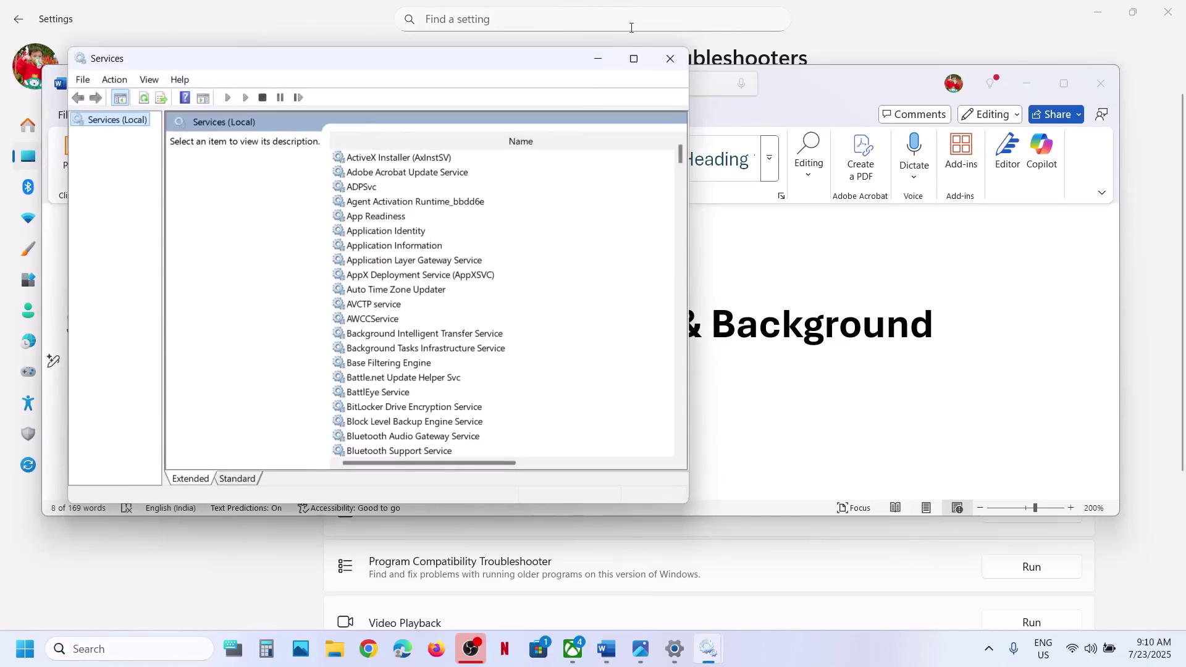
click(634, 59)
Keep the Windows Update service's startup type at Automatic and restart the service.
click(432, 412)
key(w)
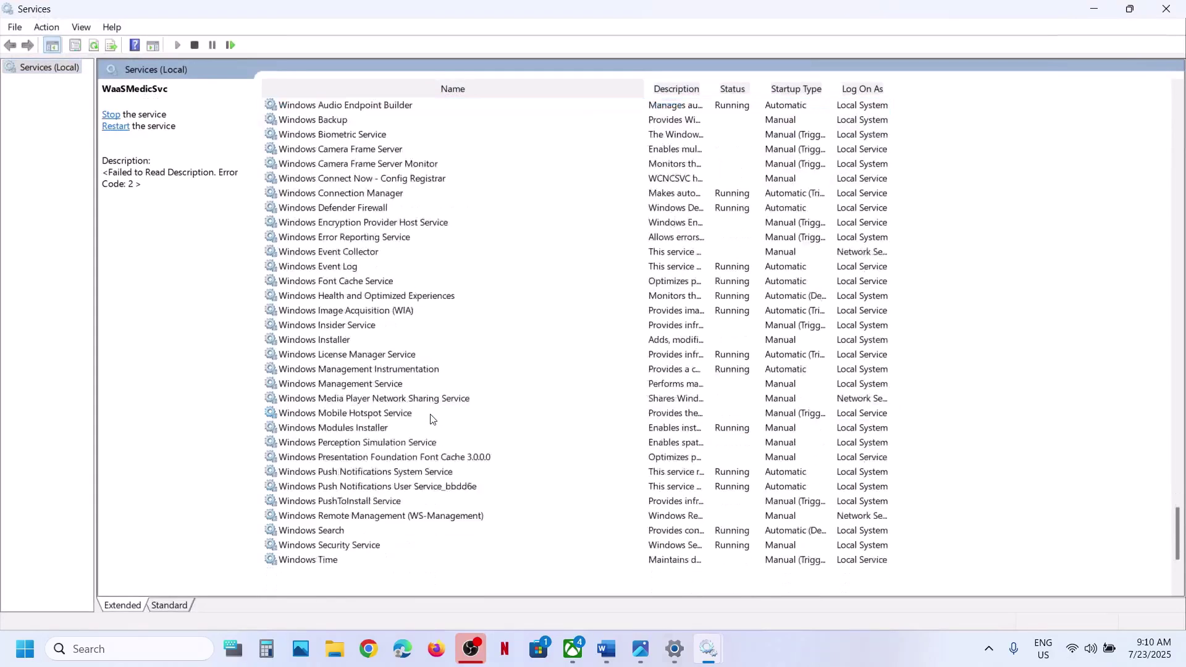
scroll(431, 420, down, 5)
click(334, 358)
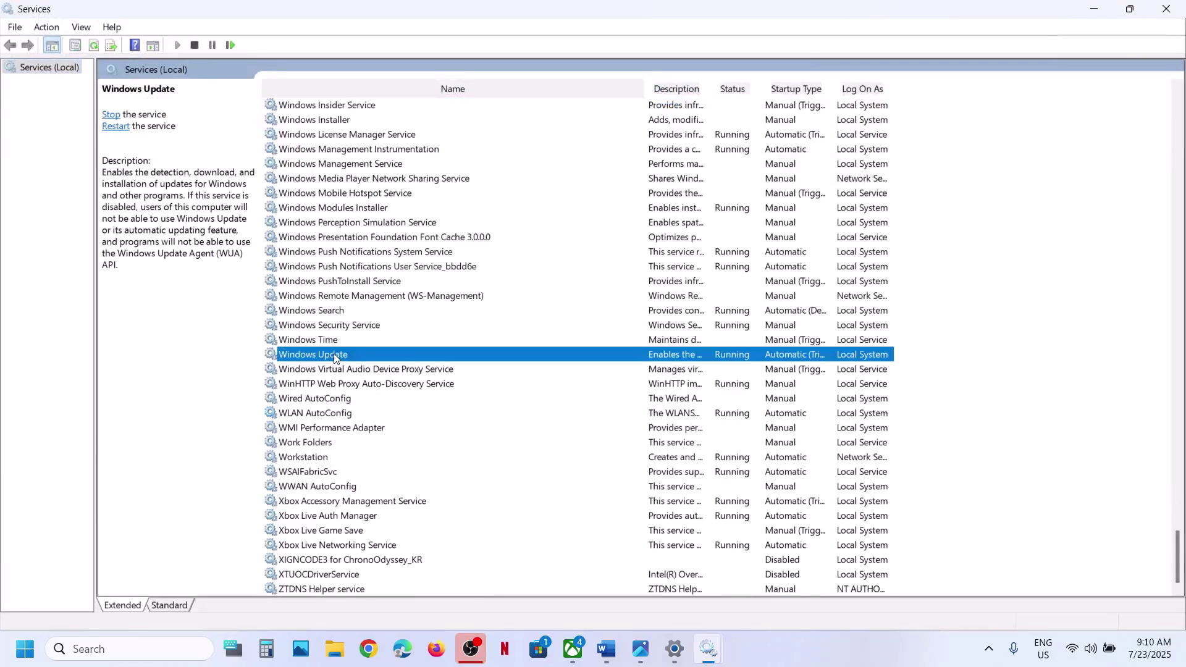
double_click(371, 361)
click(565, 306)
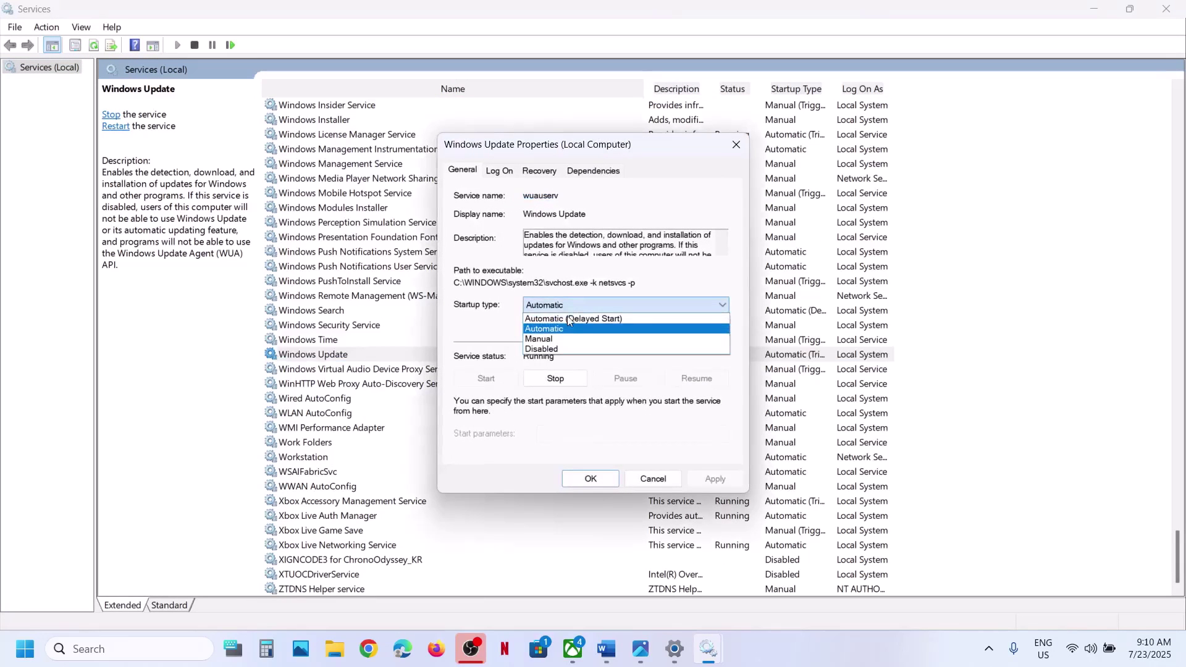
click(568, 333)
click(705, 484)
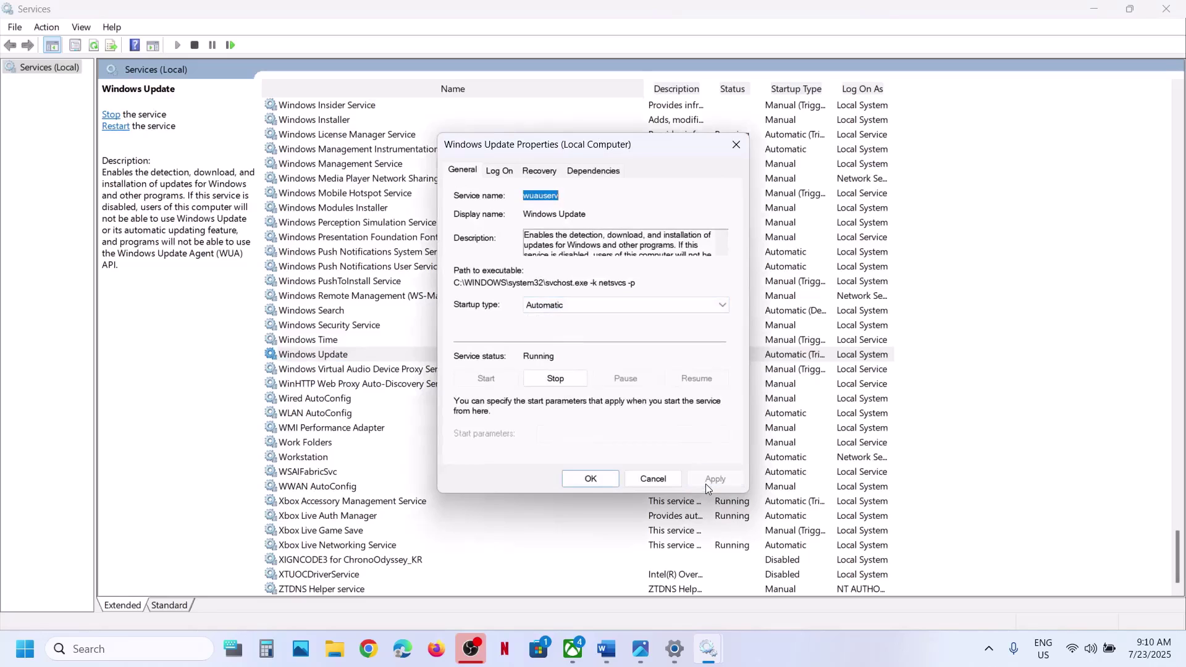
click(595, 483)
right_click(342, 354)
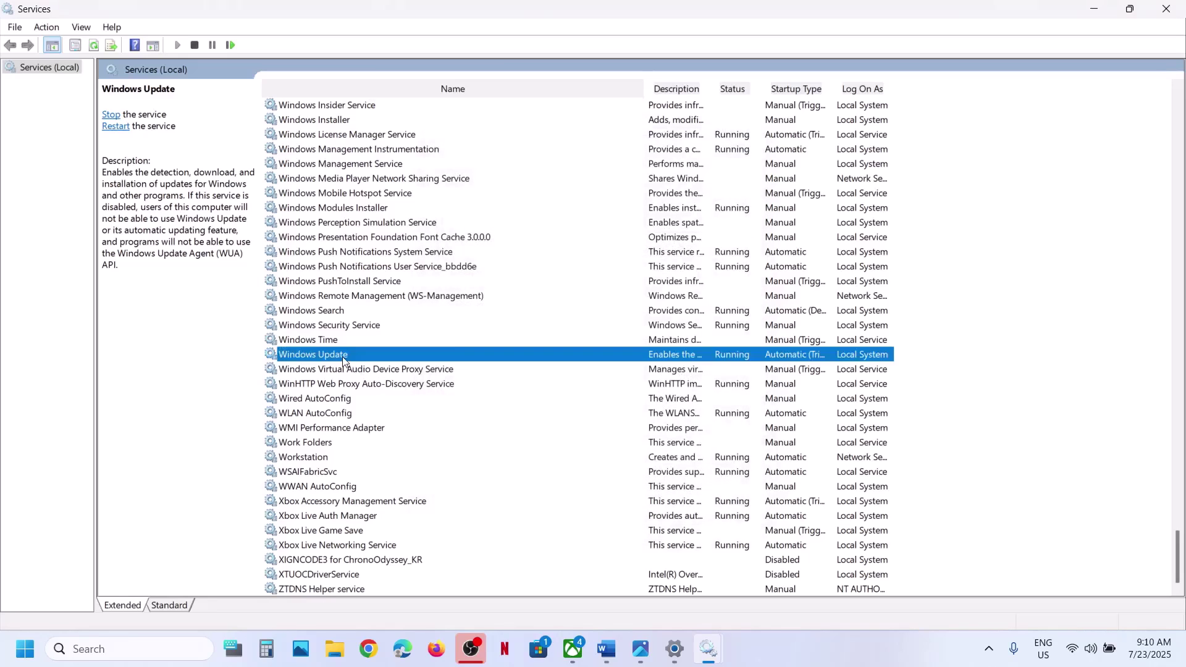
click(396, 435)
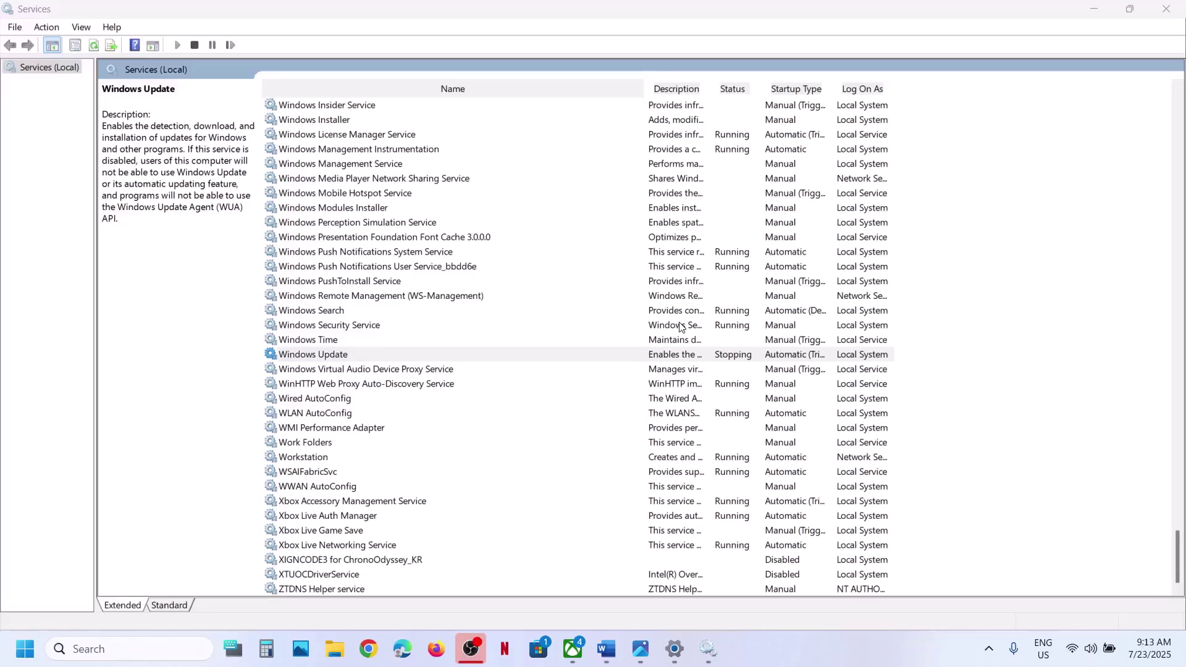
Set the Background Intelligent Transfer Service's startup type to Automatic and start the service.
scroll(499, 352, up, 15)
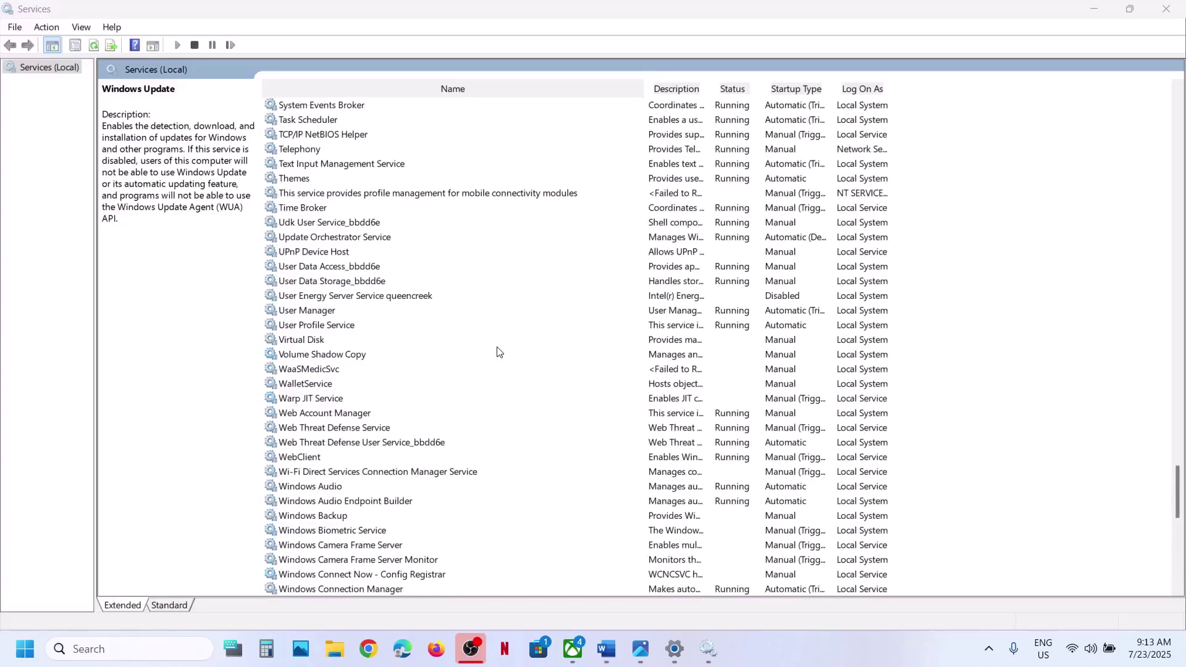
click(438, 363)
key(b)
scroll(438, 364, up, 4)
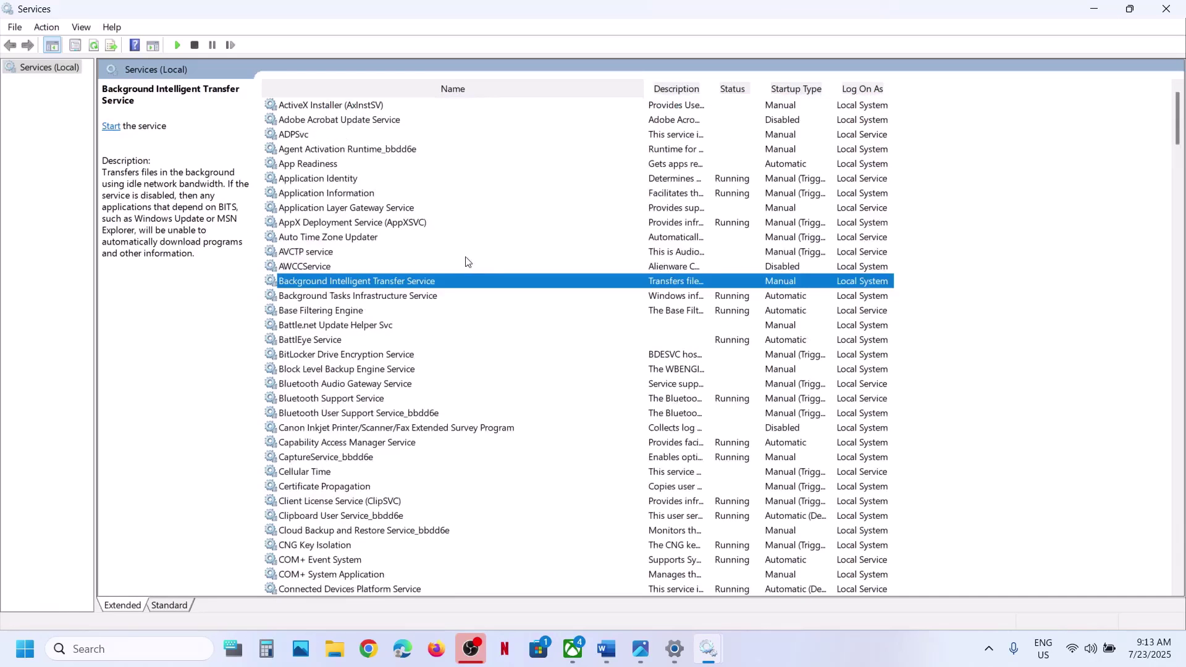
double_click(433, 283)
click(550, 305)
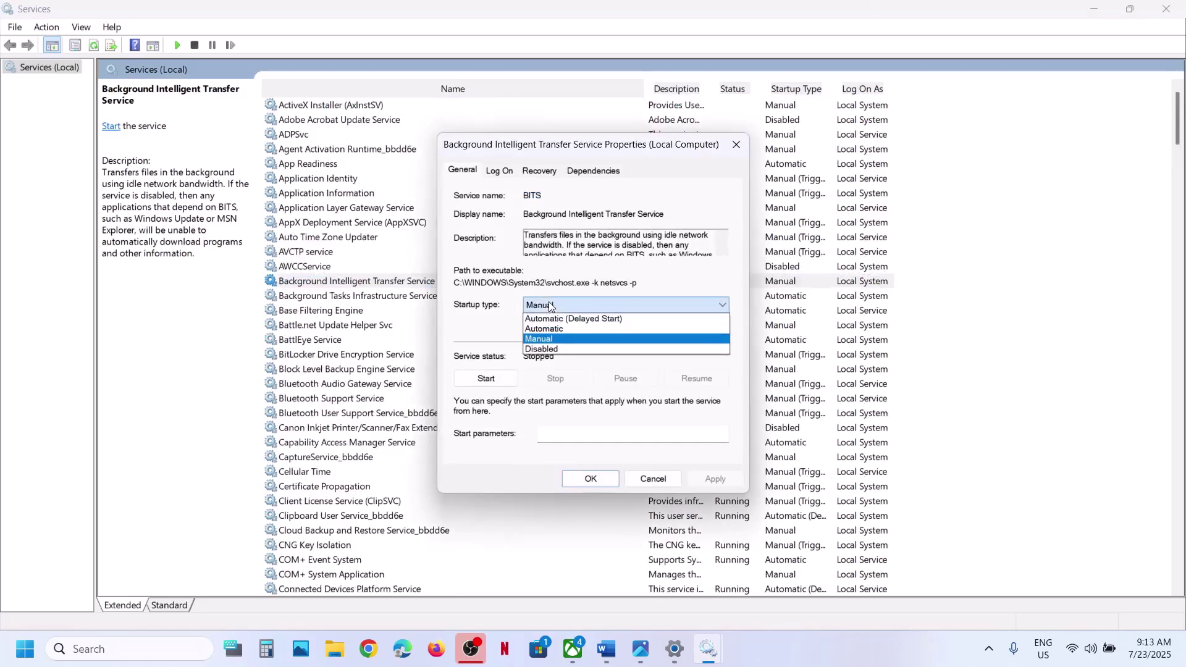
click(559, 328)
click(714, 478)
click(497, 383)
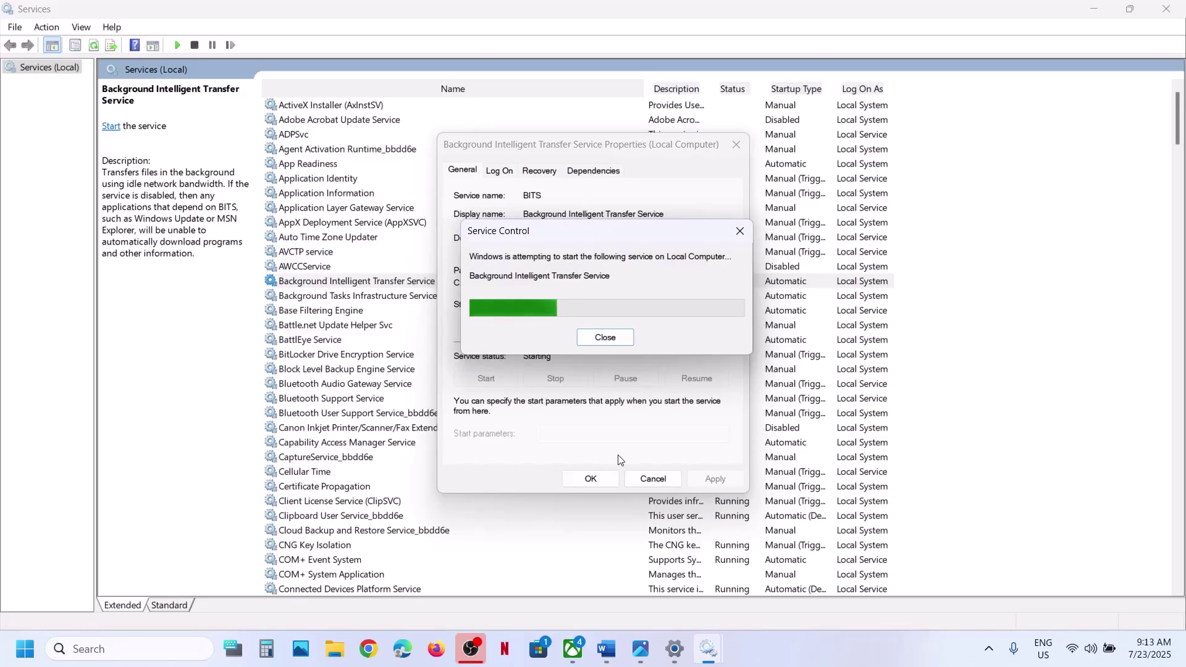
click(591, 479)
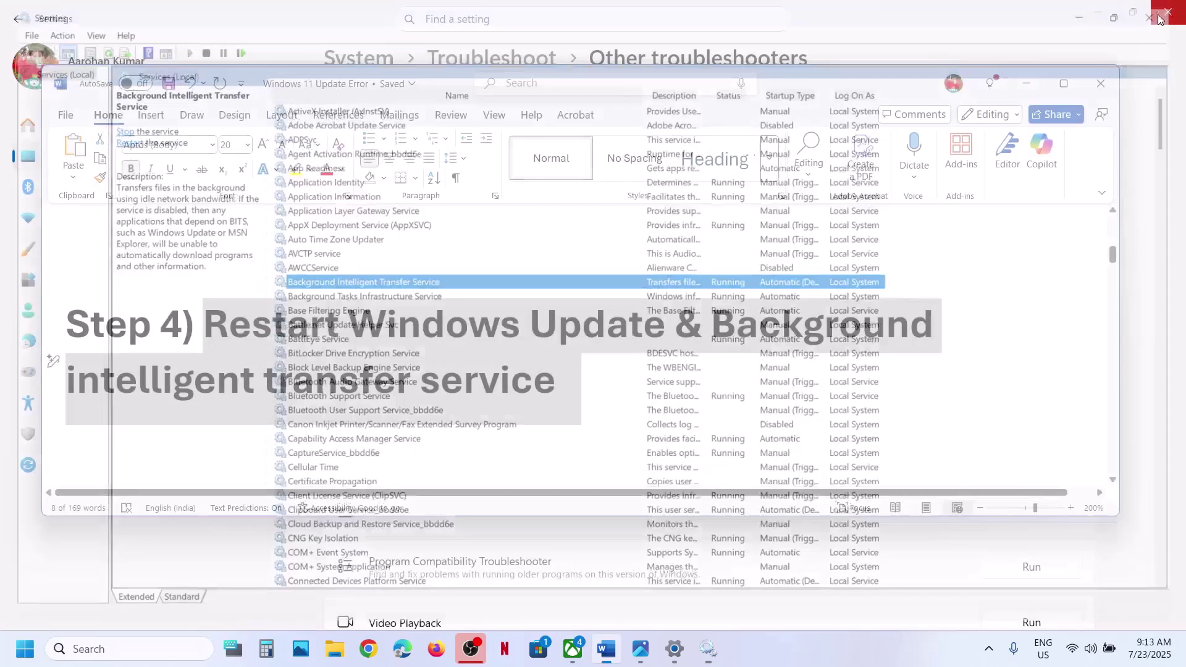
Copy the Windows 11 software-download link under Step 5 of the Word document and open it in Chrome.
scroll(501, 412, down, 5)
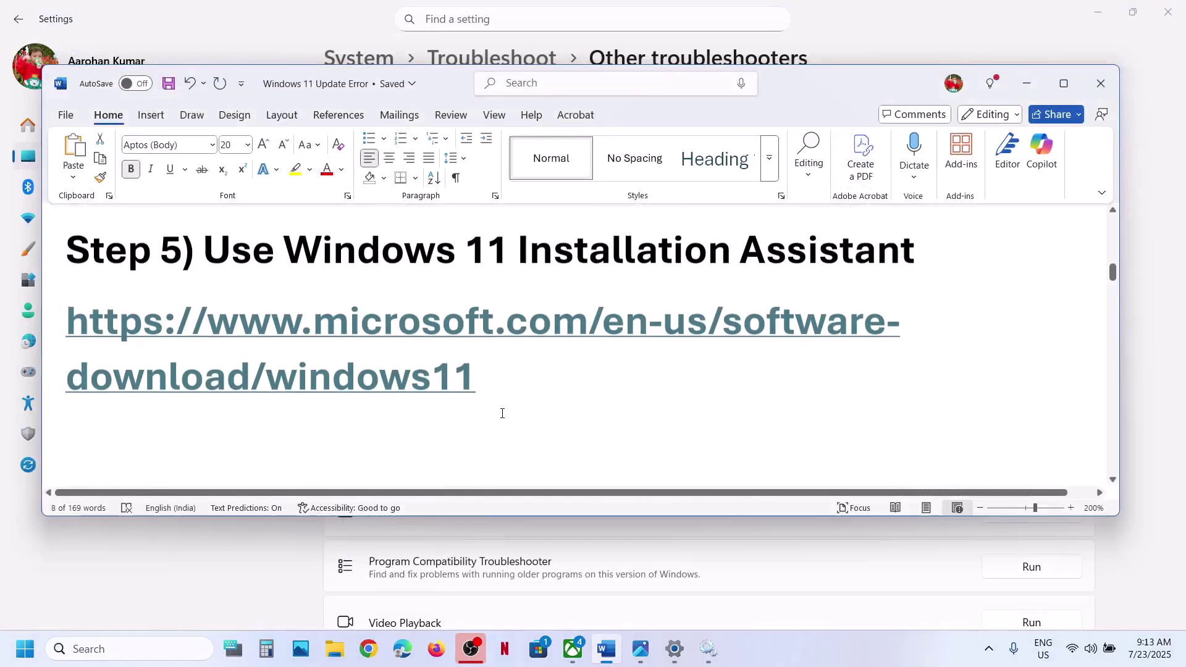
drag(482, 377, 48, 294)
key(ctrl+c)
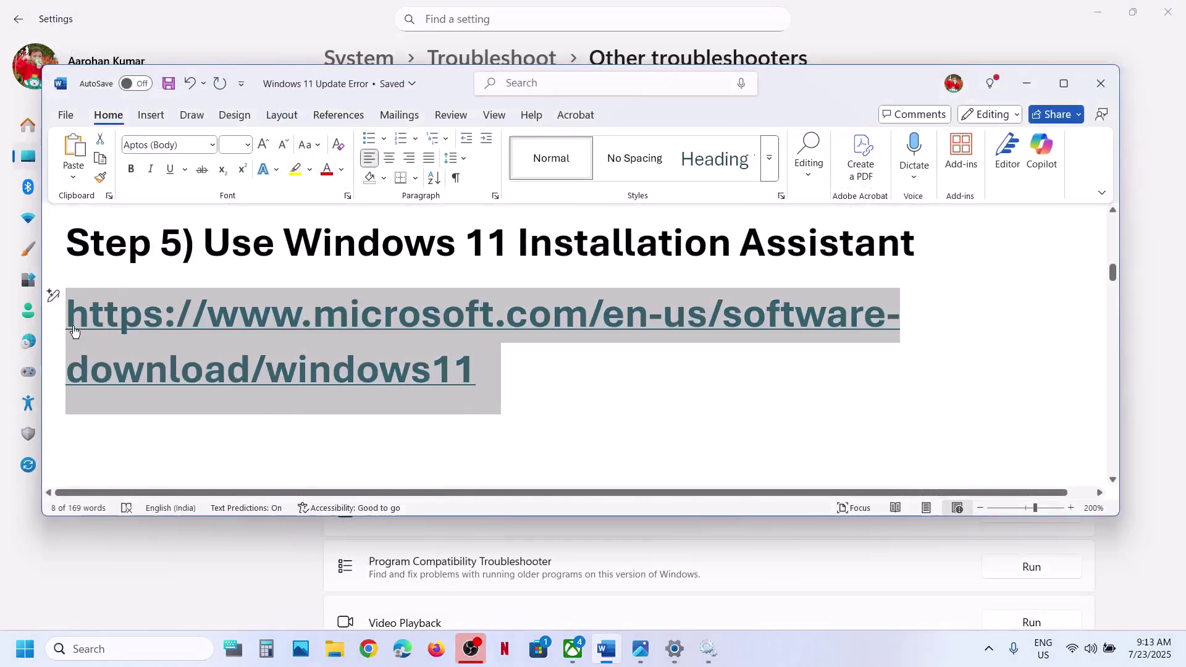
click(368, 649)
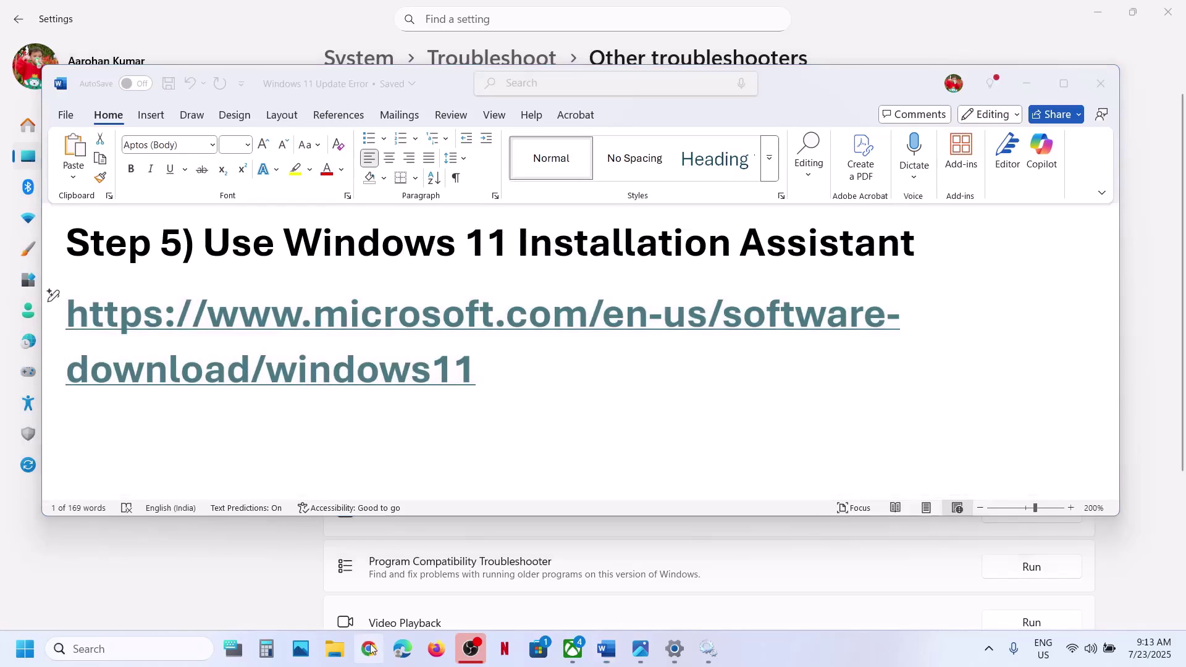
key(ctrl+v)
key(Return)
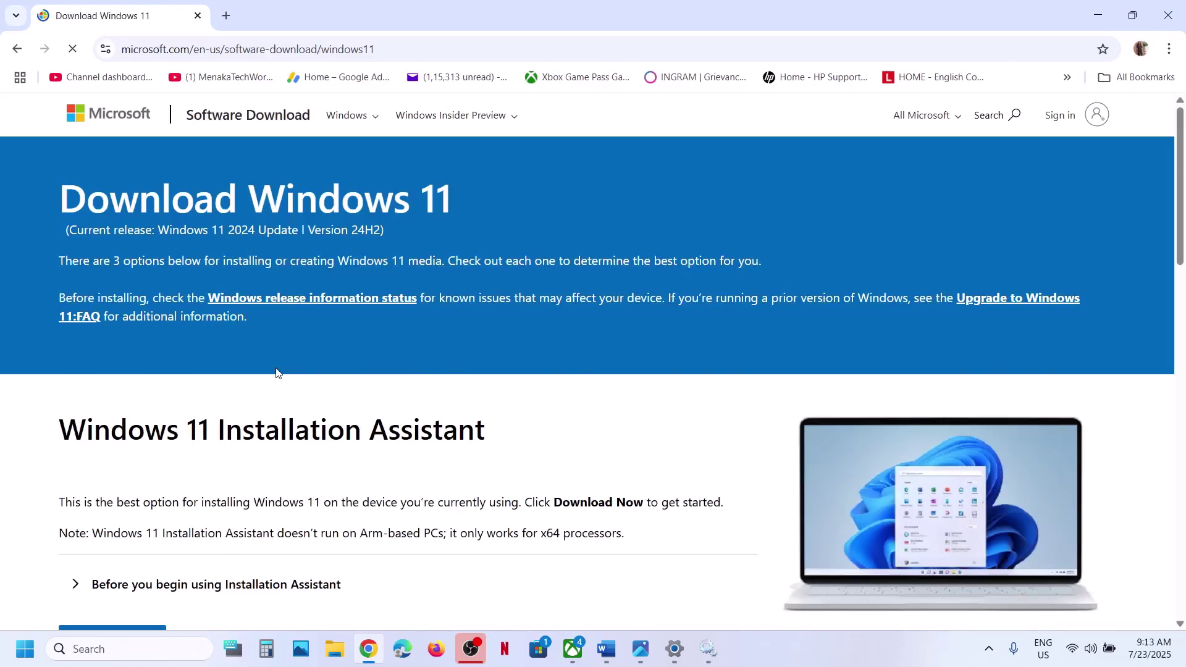
Download and run the Windows 11 Installation Assistant, allow it to make changes, and close it after its check.
scroll(276, 372, down, 3)
click(106, 455)
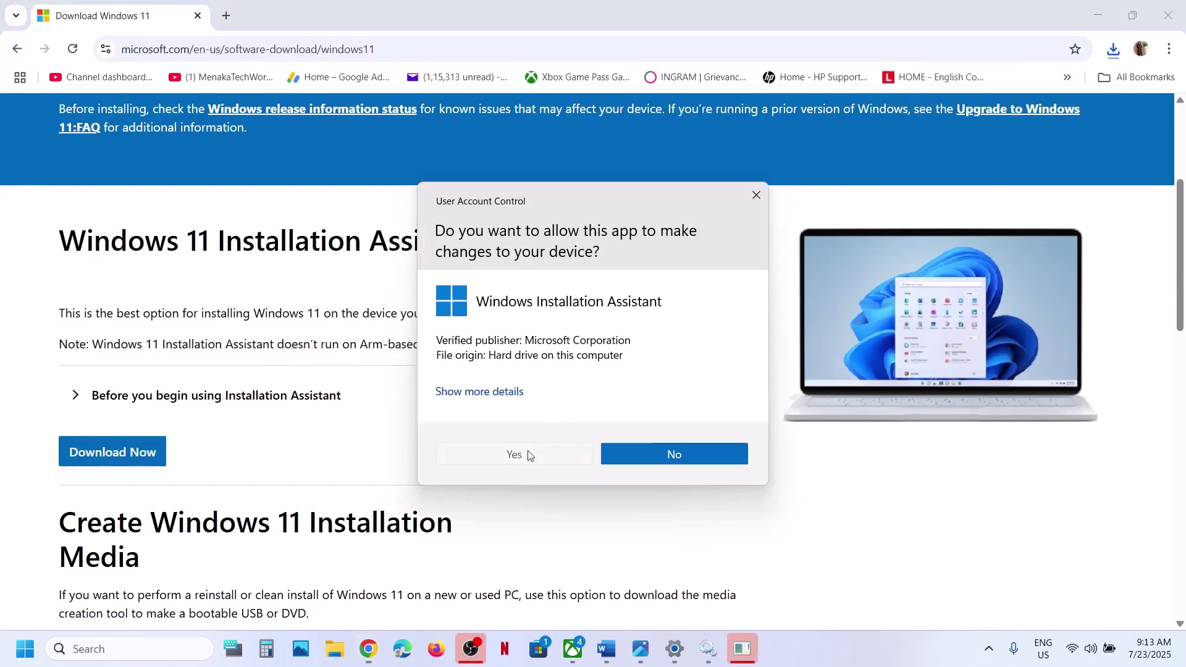
click(529, 455)
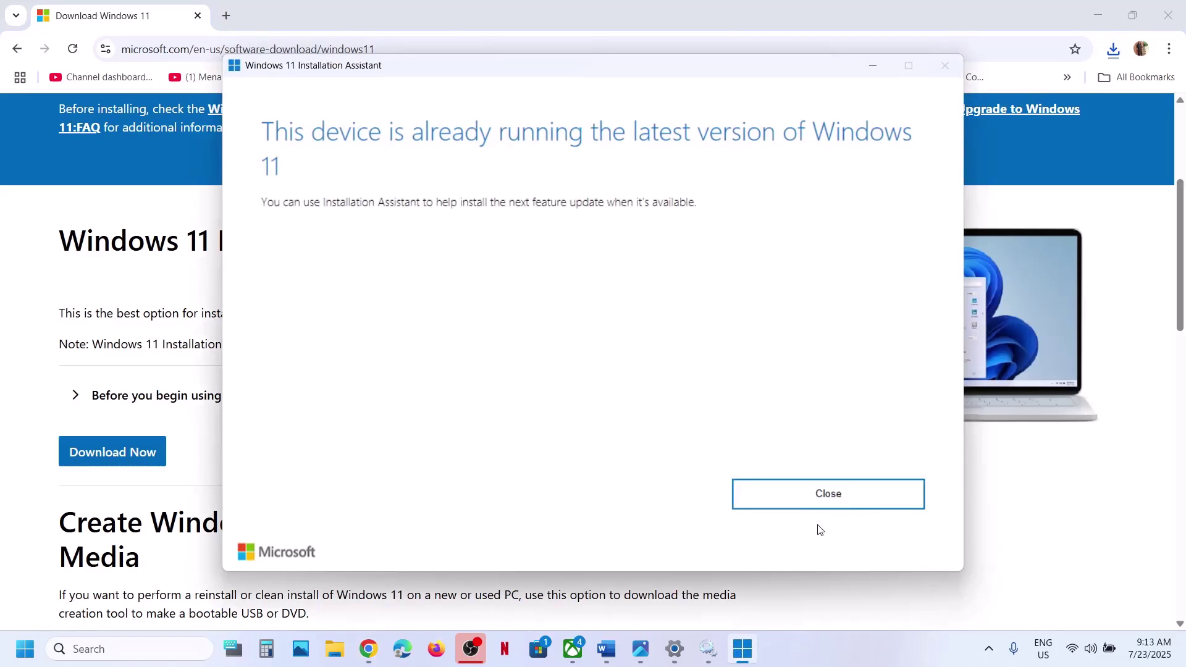
click(841, 514)
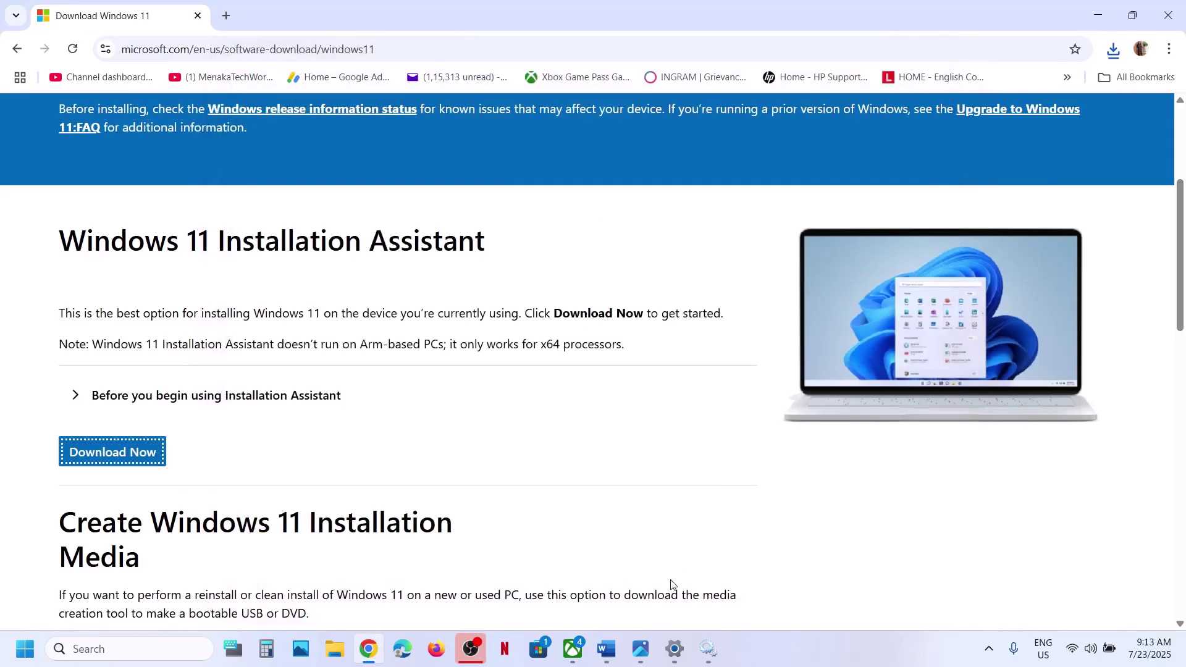
Copy the Microsoft Update Catalog link under Step 6 of the Word document and open it in a new Chrome tab.
click(606, 649)
scroll(476, 372, down, 3)
scroll(476, 373, down, 3)
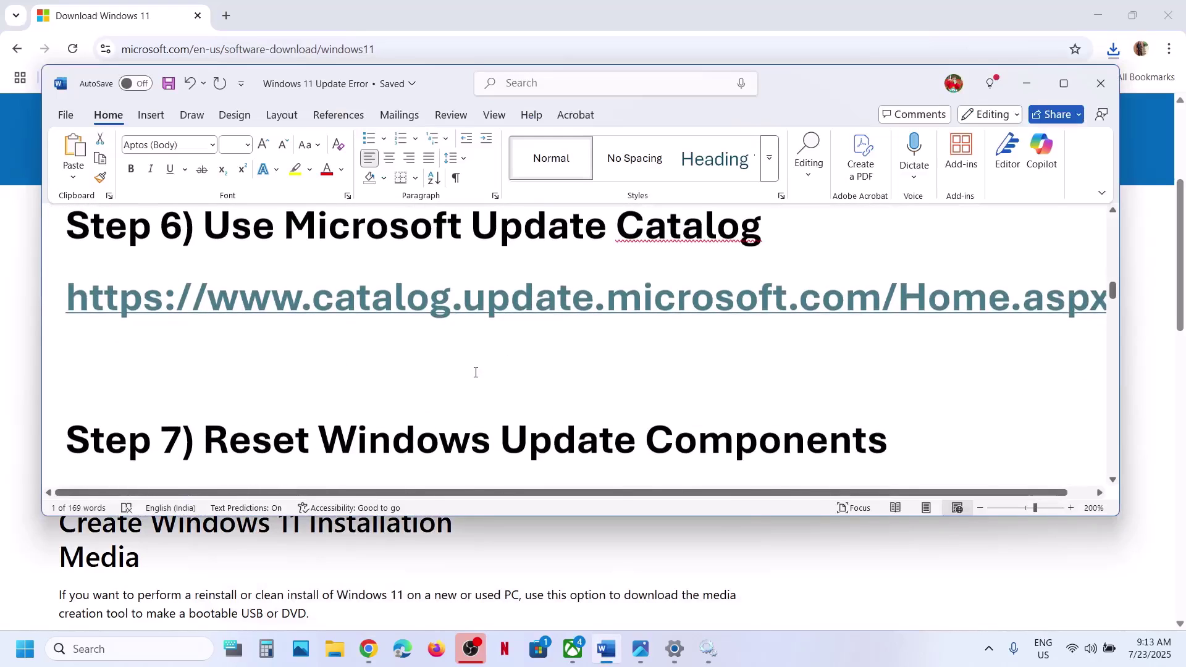
scroll(476, 372, up, 1)
double_click(491, 363)
triple_click(491, 363)
key(ctrl+c)
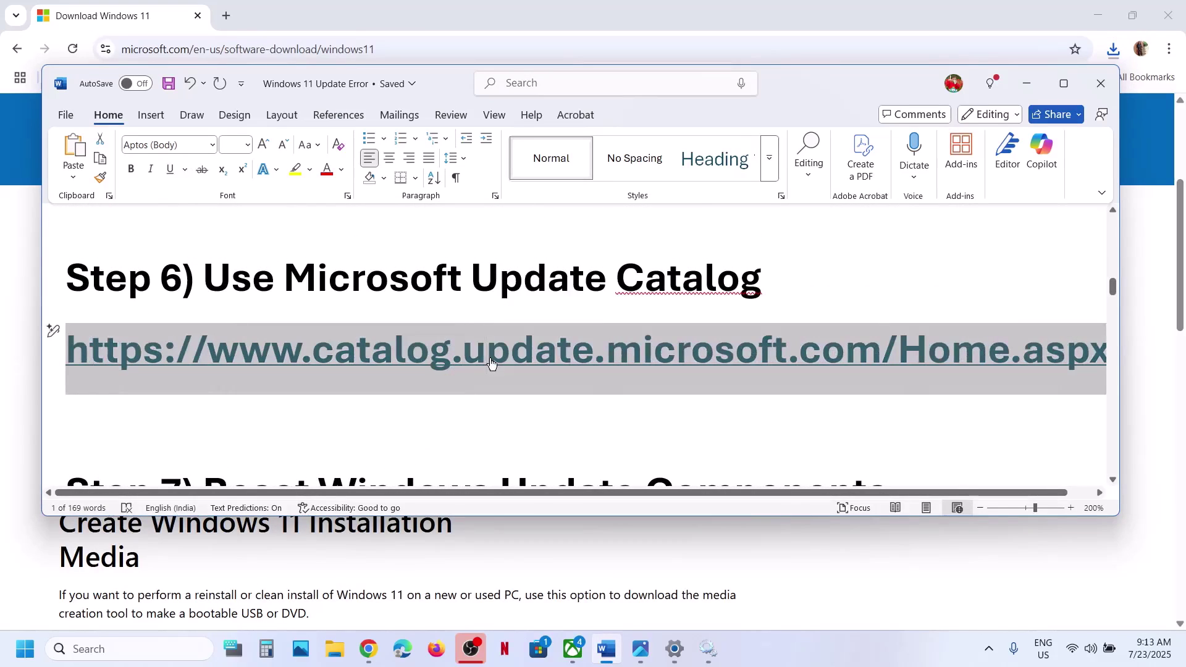
click(369, 648)
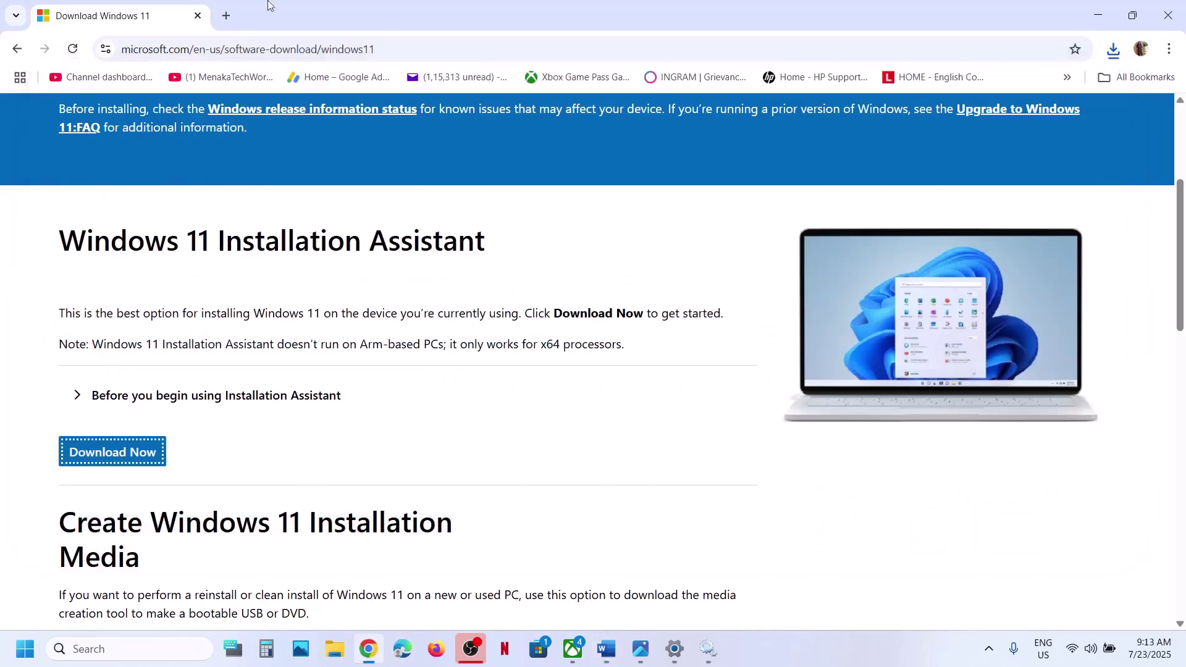
click(227, 16)
key(ctrl+v)
key(Return)
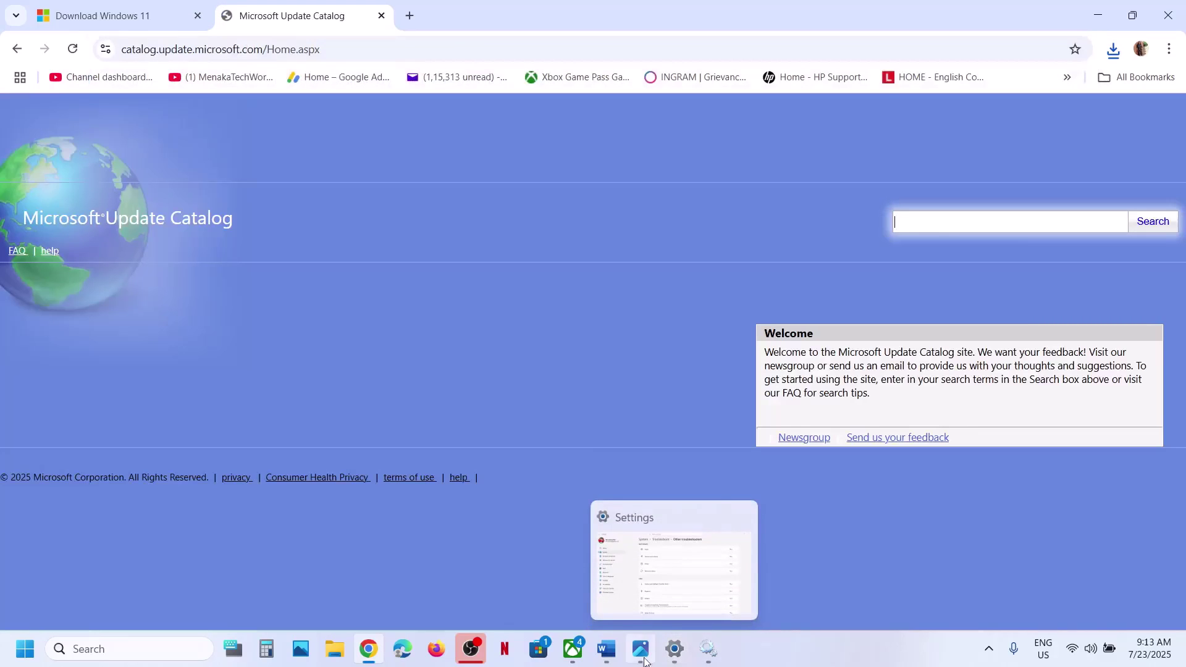
click(607, 648)
scroll(553, 373, up, 15)
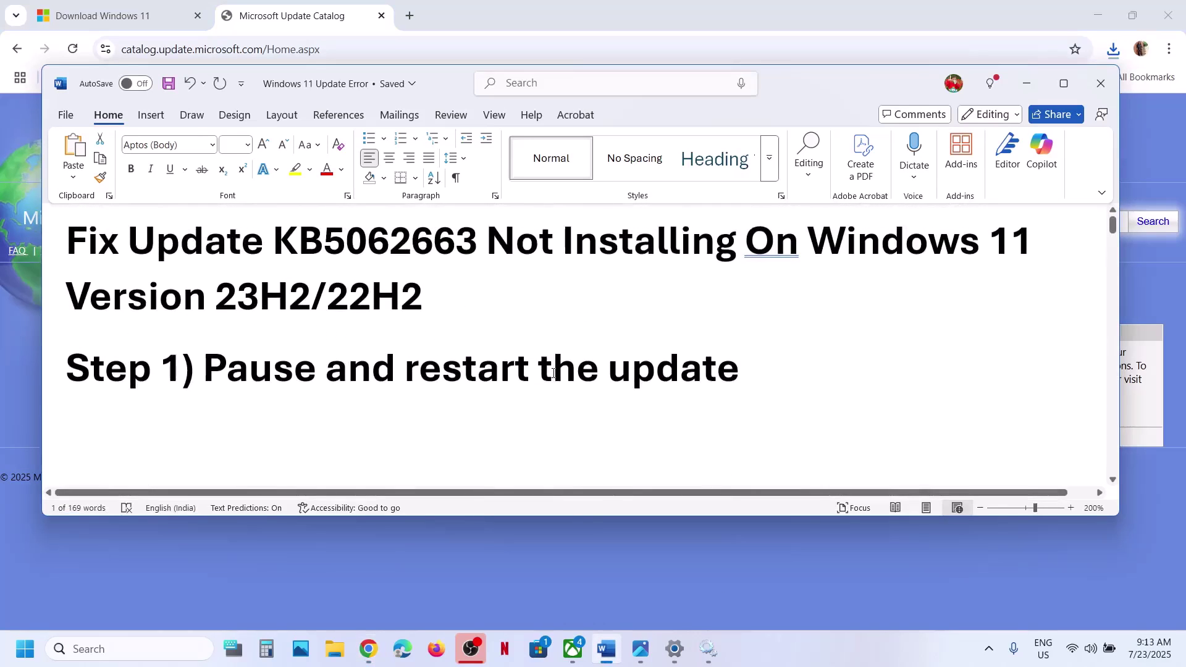
triple_click(405, 254)
key(ctrl+c)
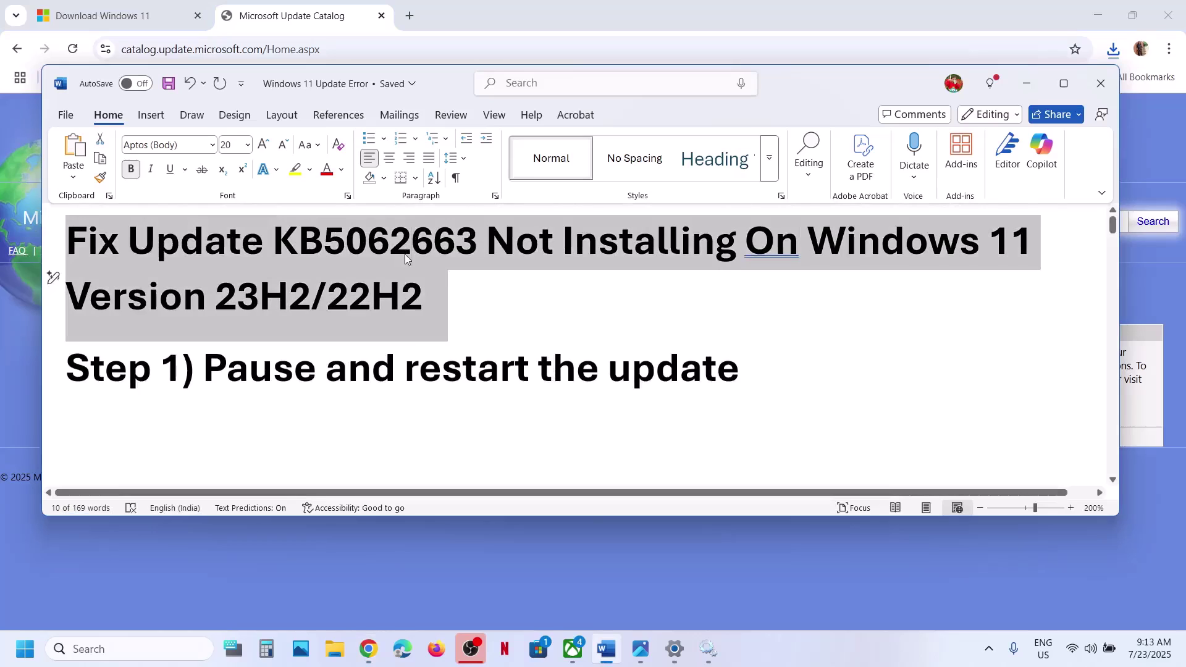
click(688, 536)
click(994, 216)
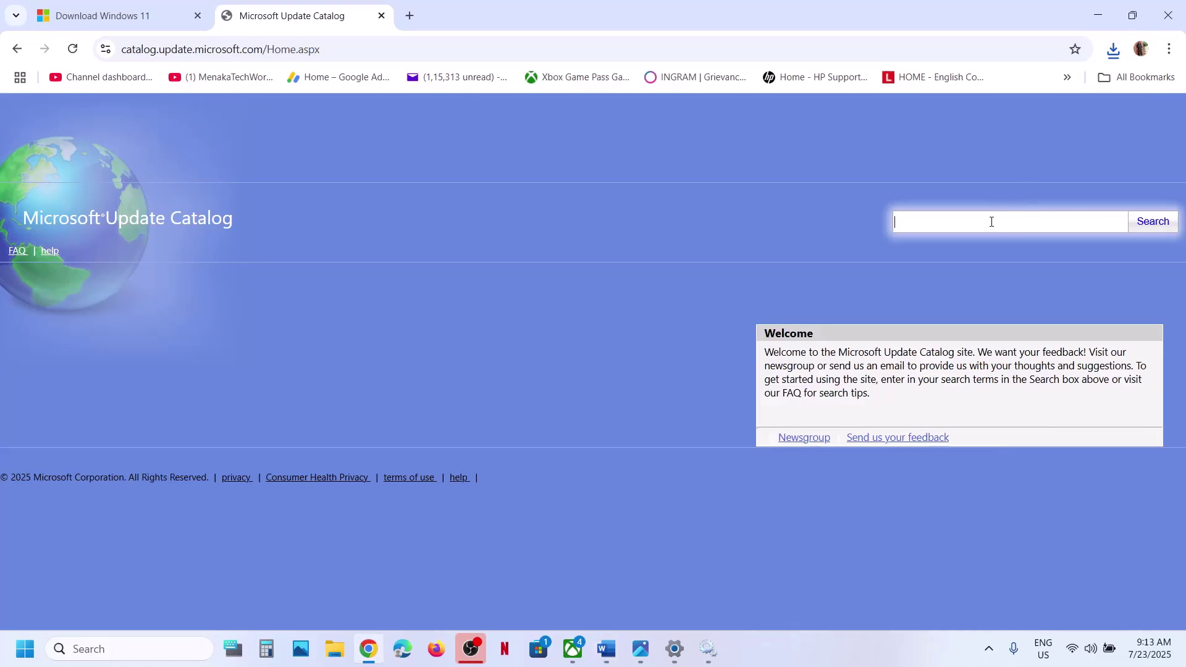
key(ctrl+v)
key(ctrl+a)
Copy only KB5062663 from the Word document's title and search the Microsoft Update Catalog for it.
key(alt+Tab)
click(427, 288)
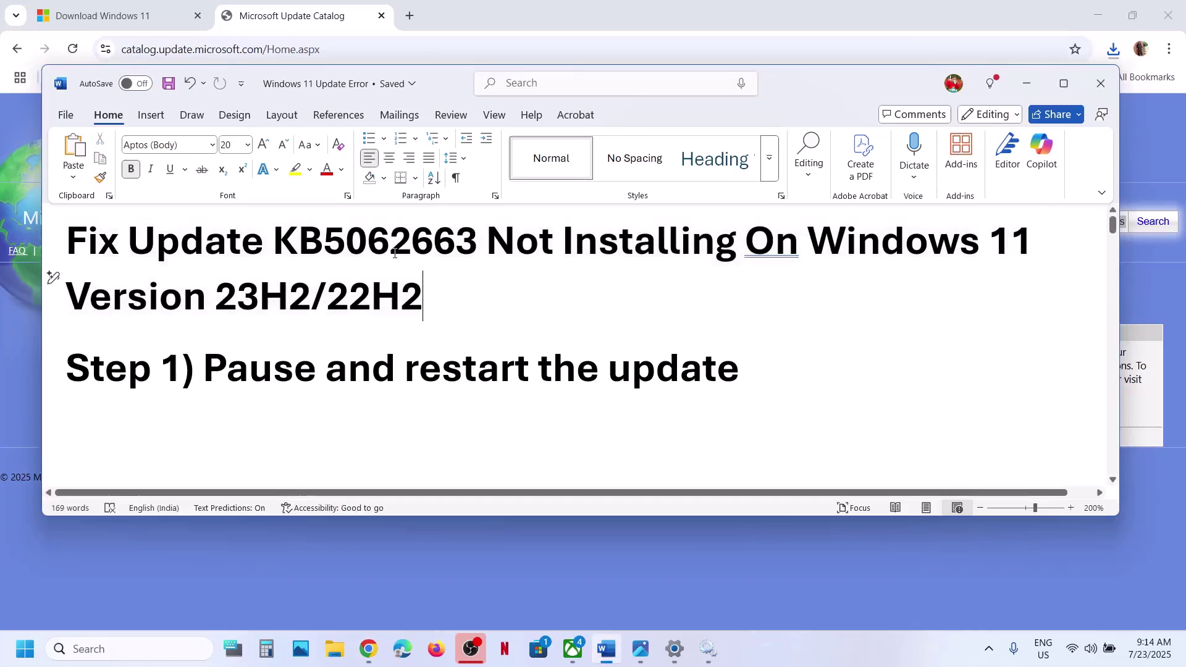
double_click(394, 253)
key(ctrl+c)
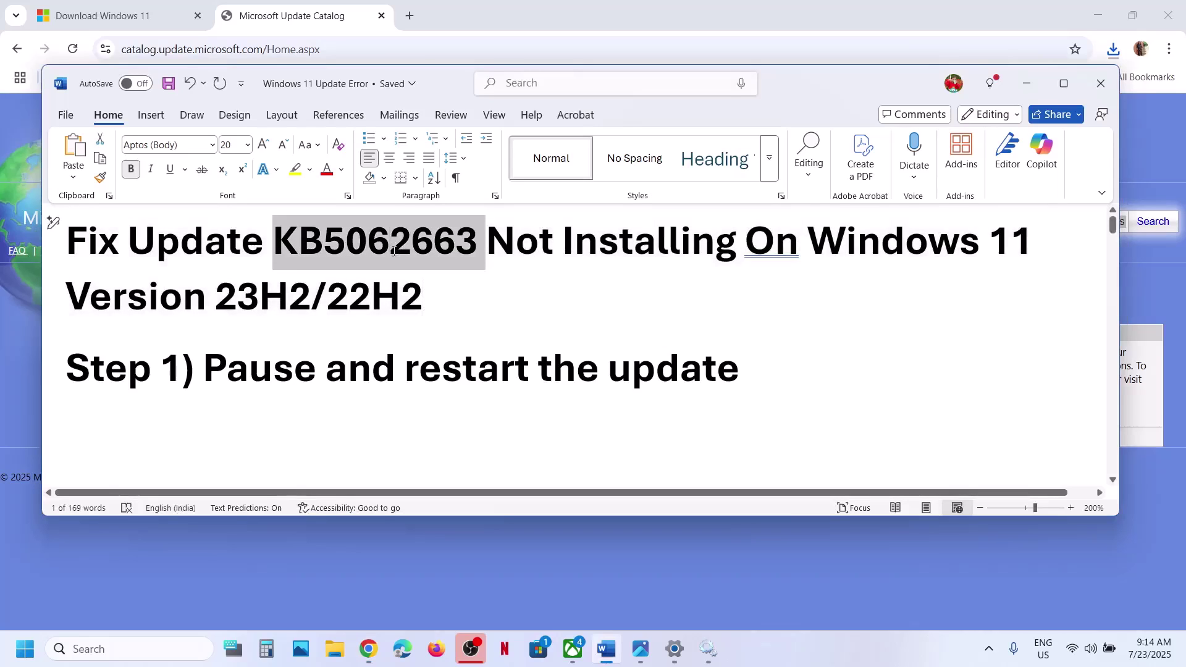
click(1155, 307)
triple_click(1077, 223)
key(ctrl+v)
click(1154, 222)
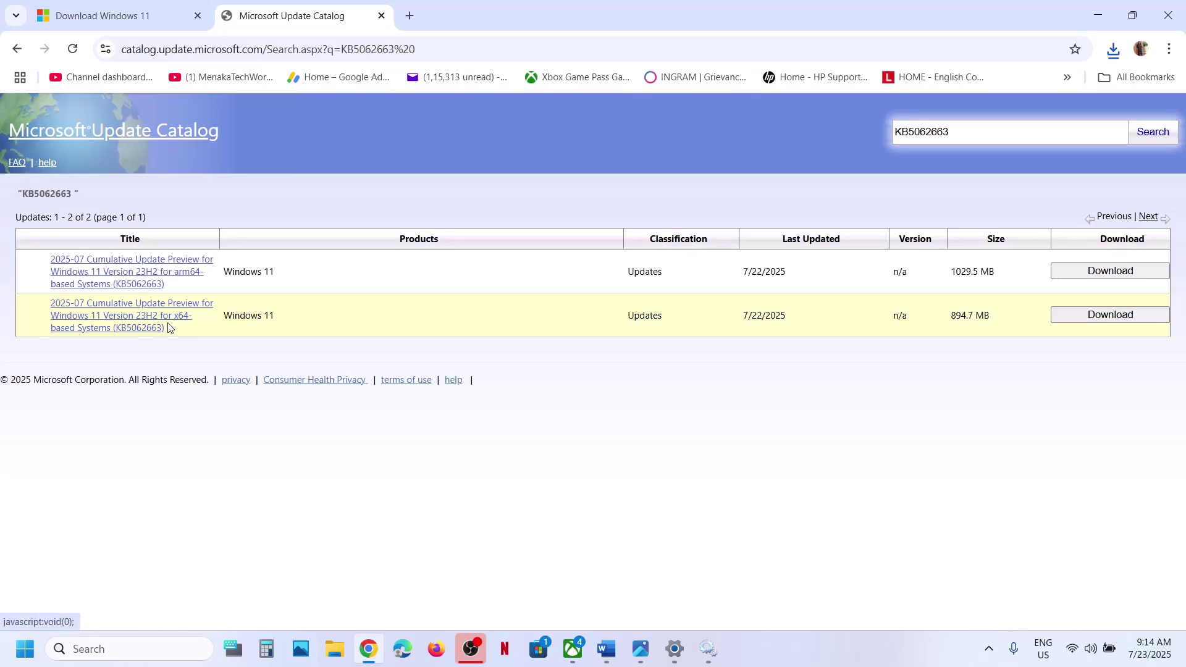
Check the PC's system type on the System > About page of Windows Settings, then minimize Settings.
click(674, 655)
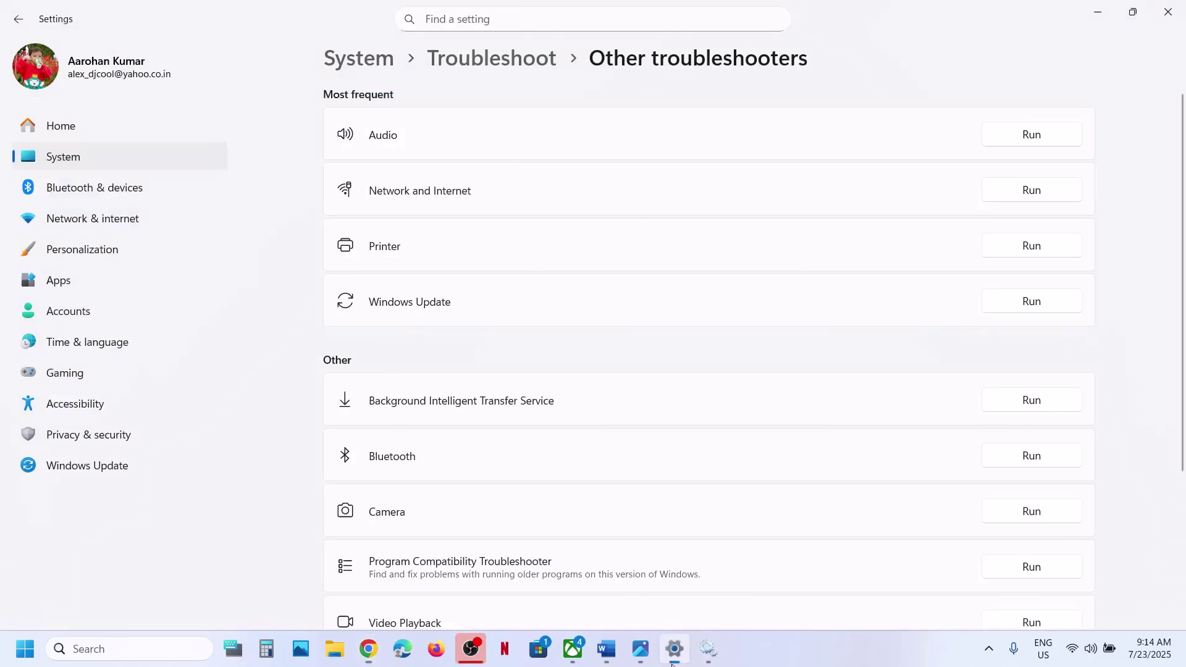
click(60, 161)
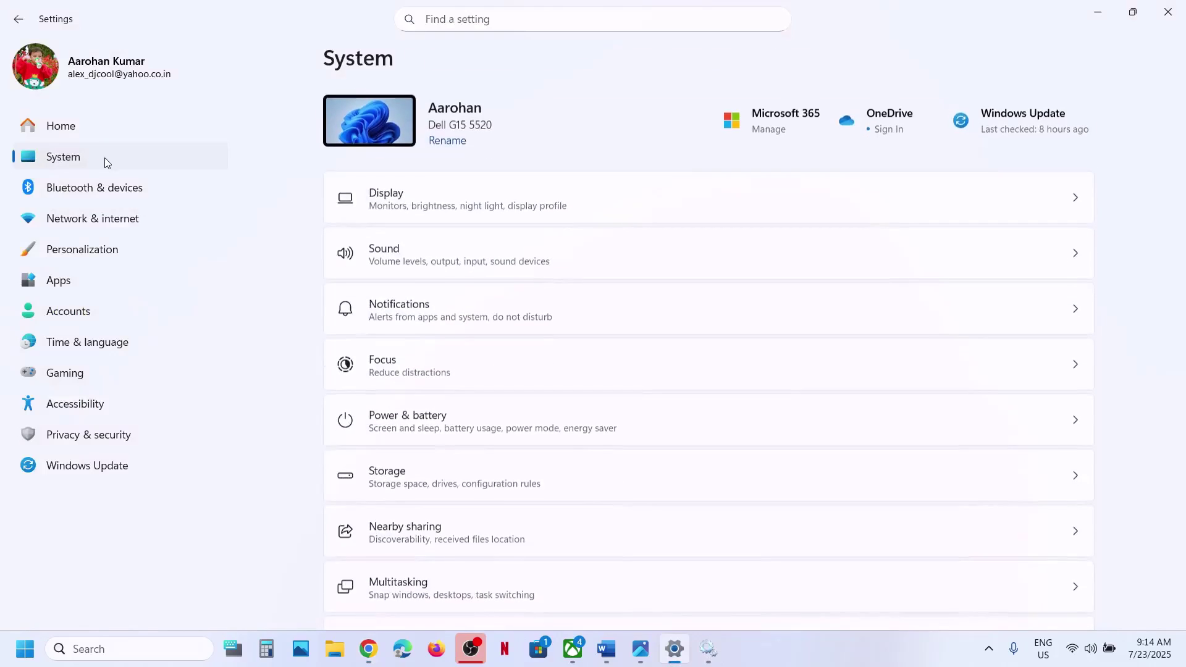
scroll(584, 538, down, 10)
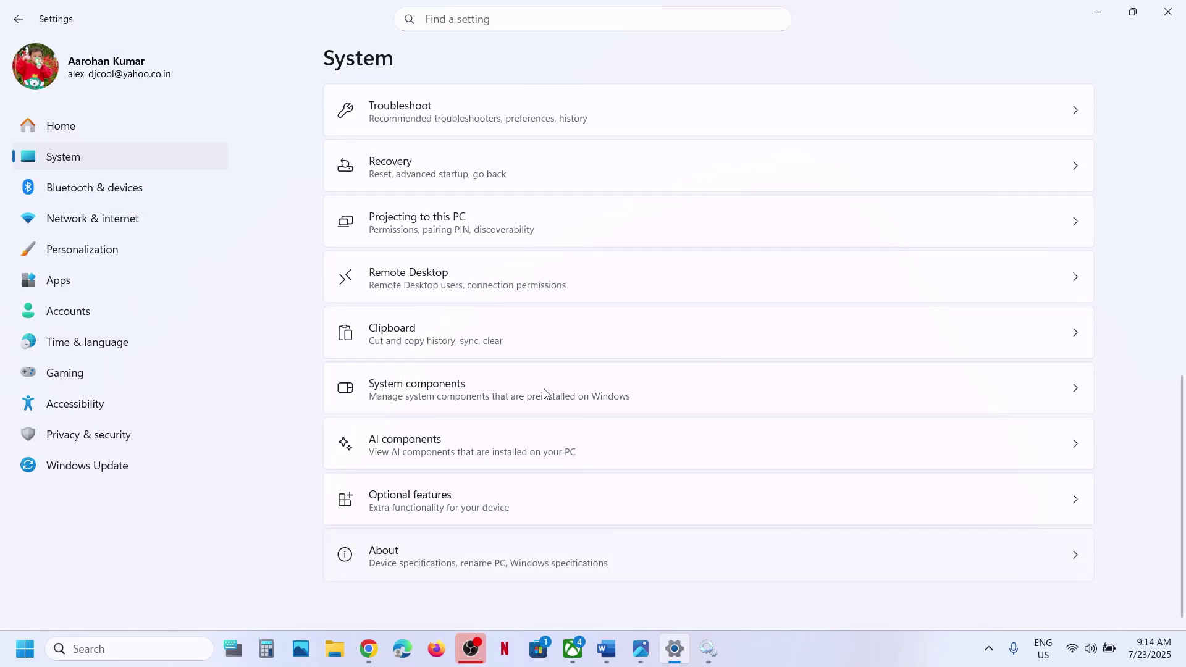
click(488, 556)
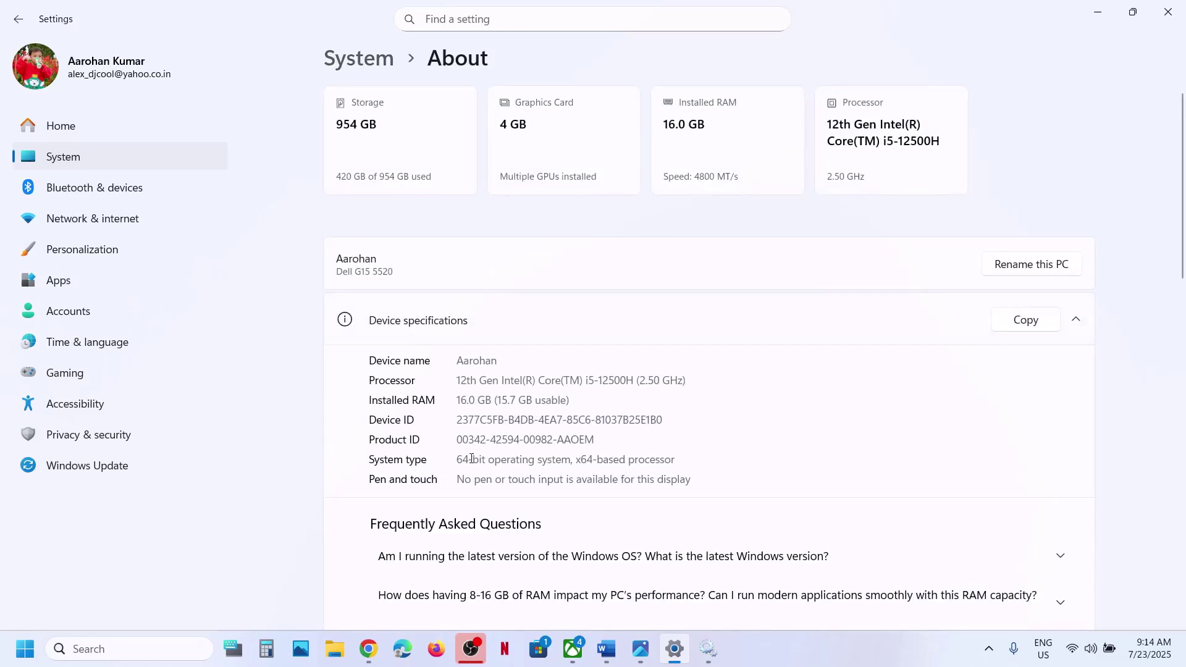
drag(472, 458, 666, 464)
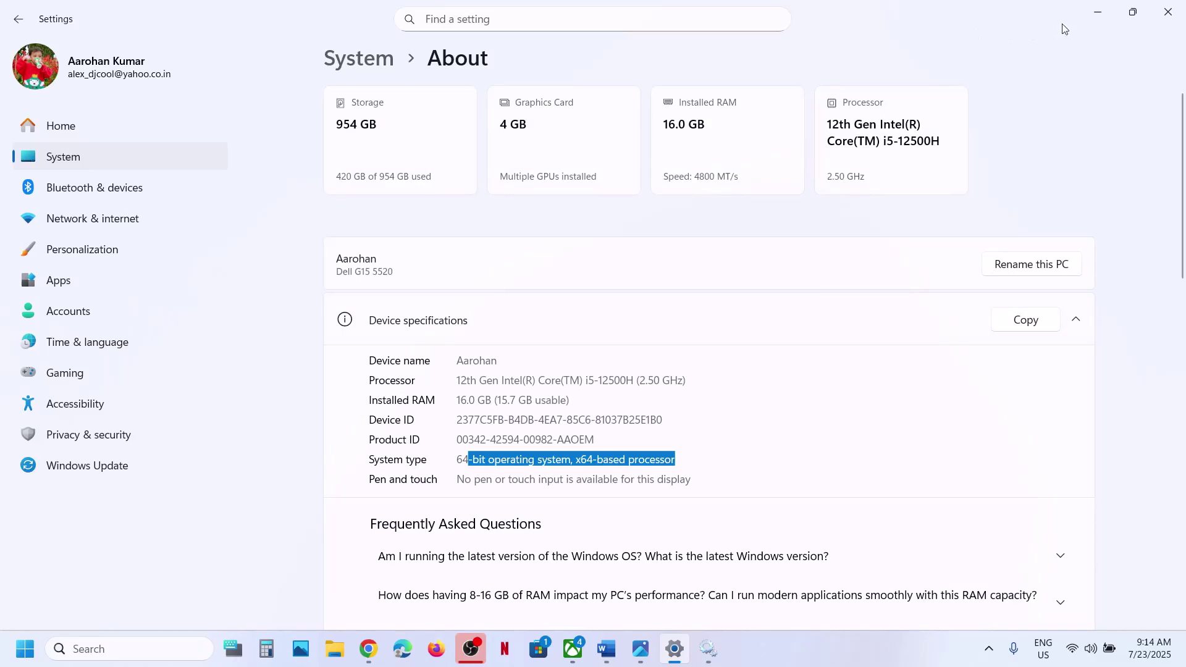
click(1098, 12)
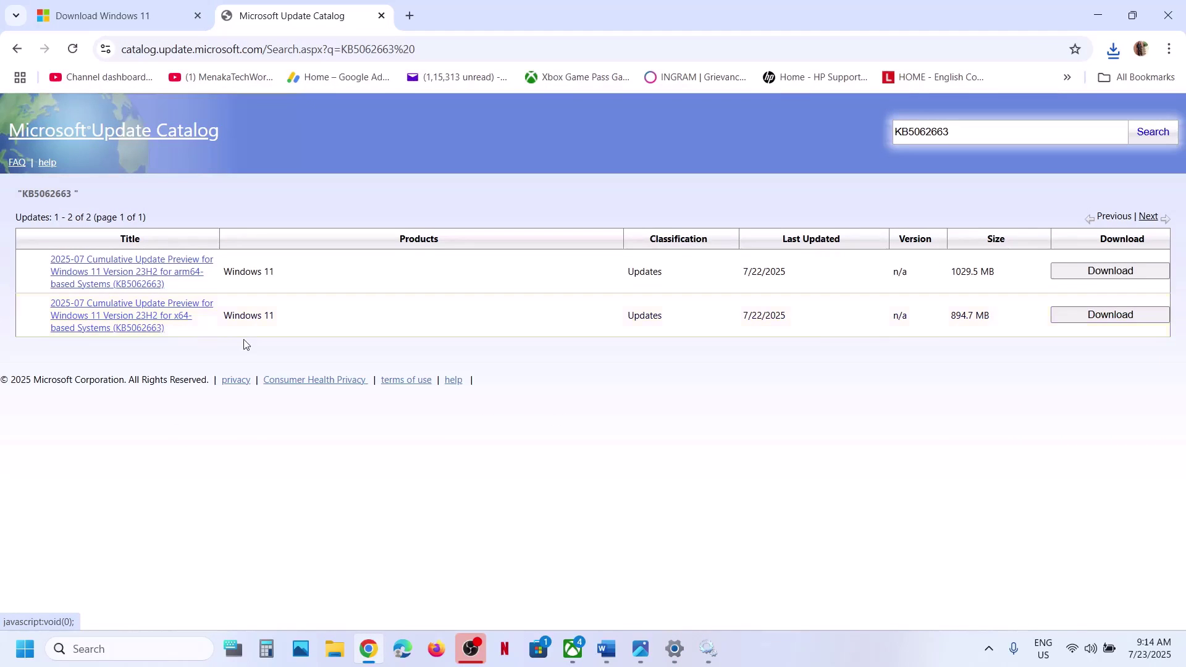
Download the KB5062663 .msu file for x64-based Windows 11 Version 23H2 and check its progress in the download history.
click(1091, 318)
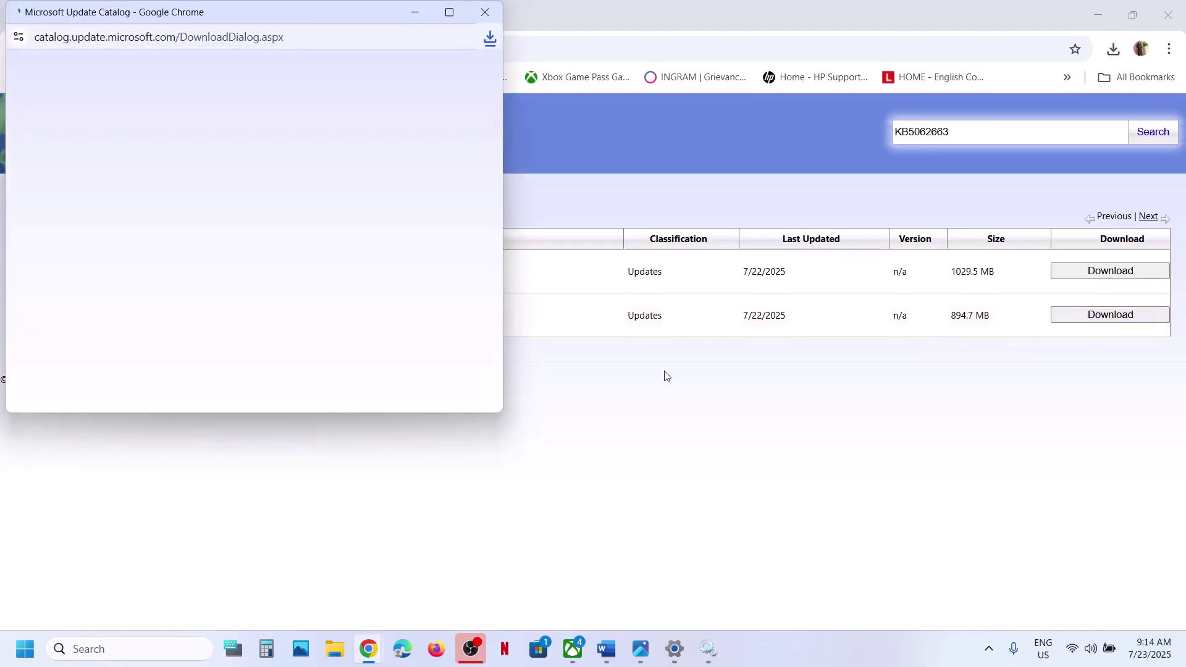
drag(294, 13, 611, 96)
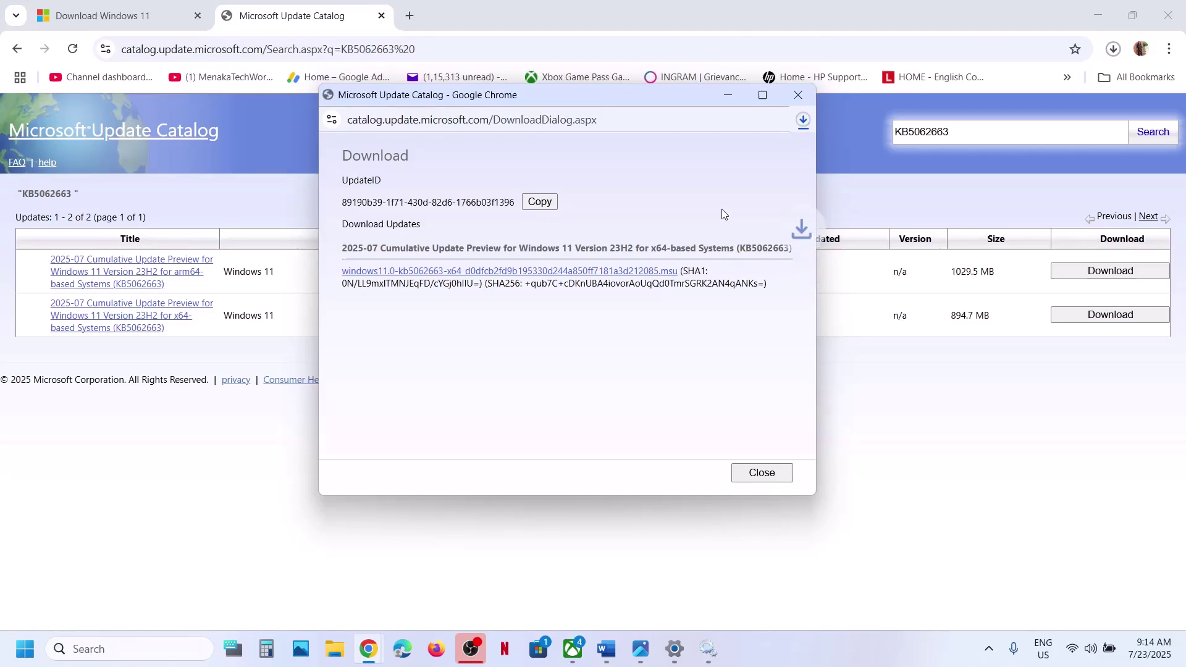
click(802, 121)
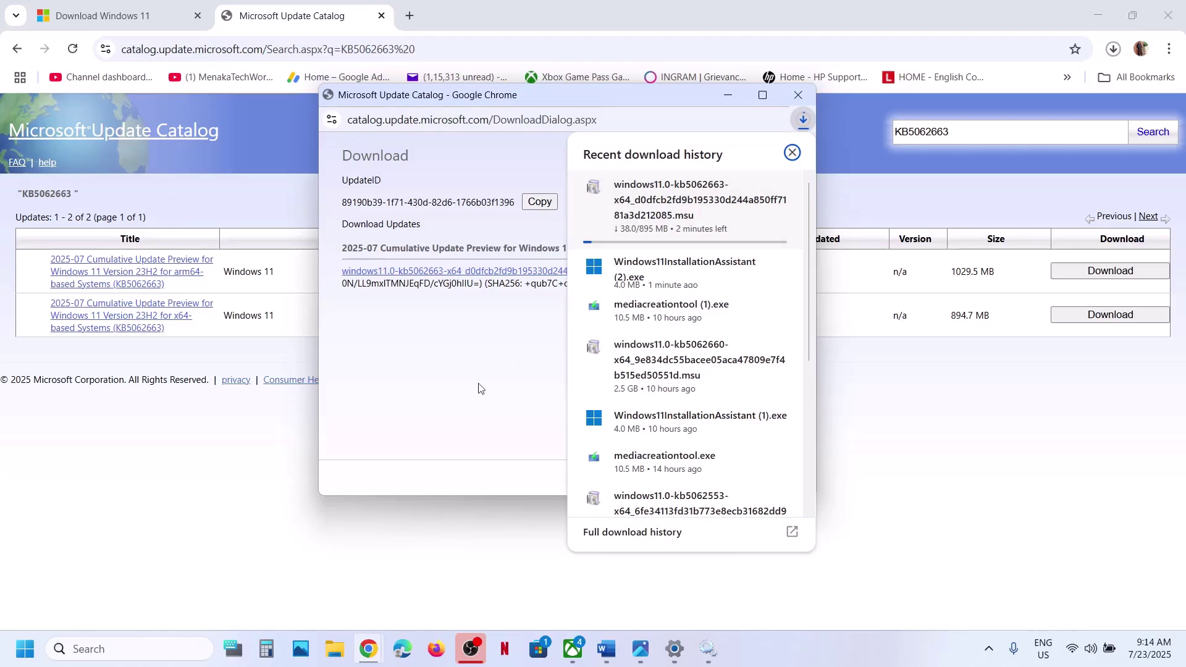
click(442, 415)
click(531, 619)
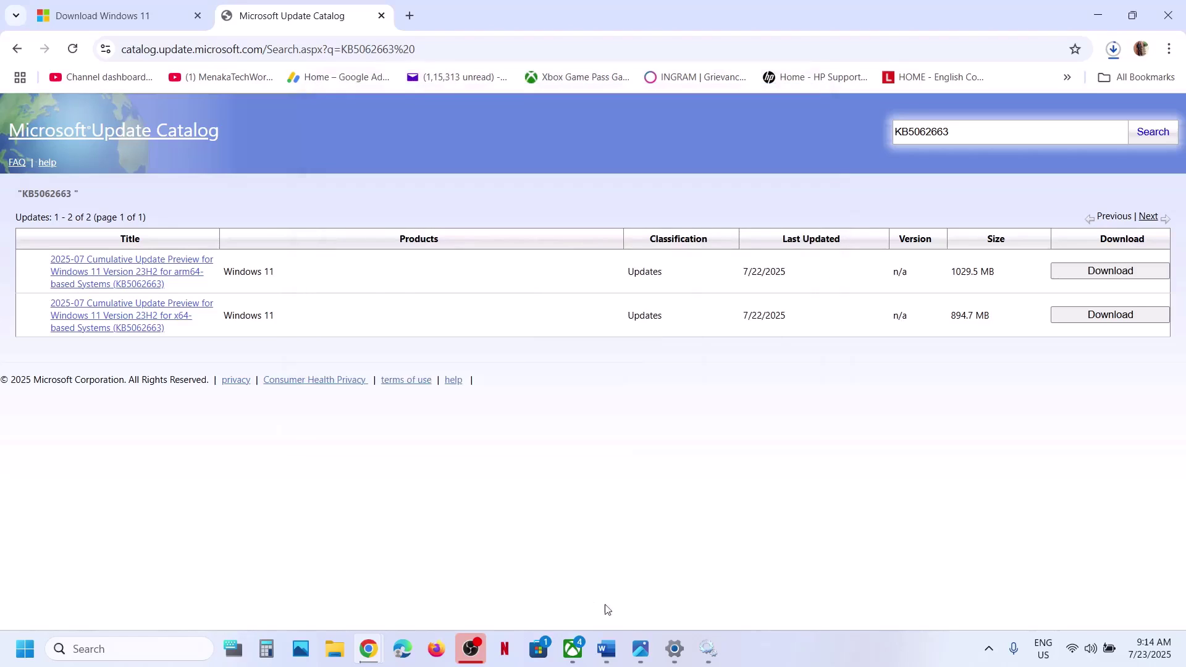
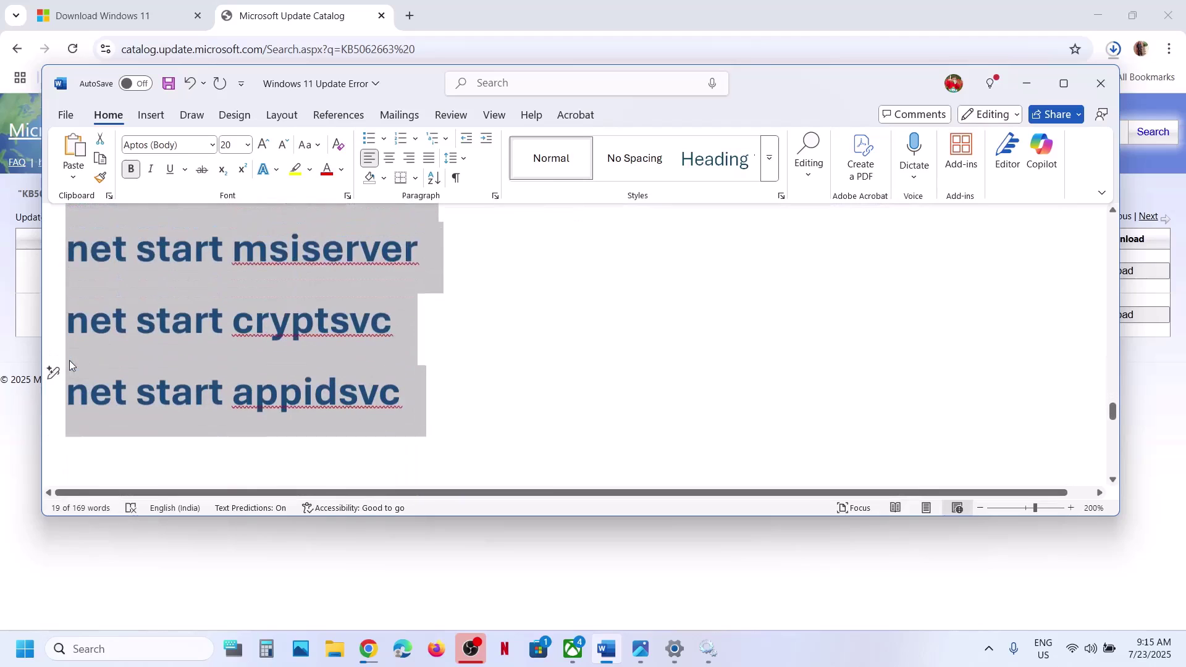
Copy the highlighted block of update reset commands, ending with net start appidsvc, in the Word document.
scroll(70, 361, up, 5)
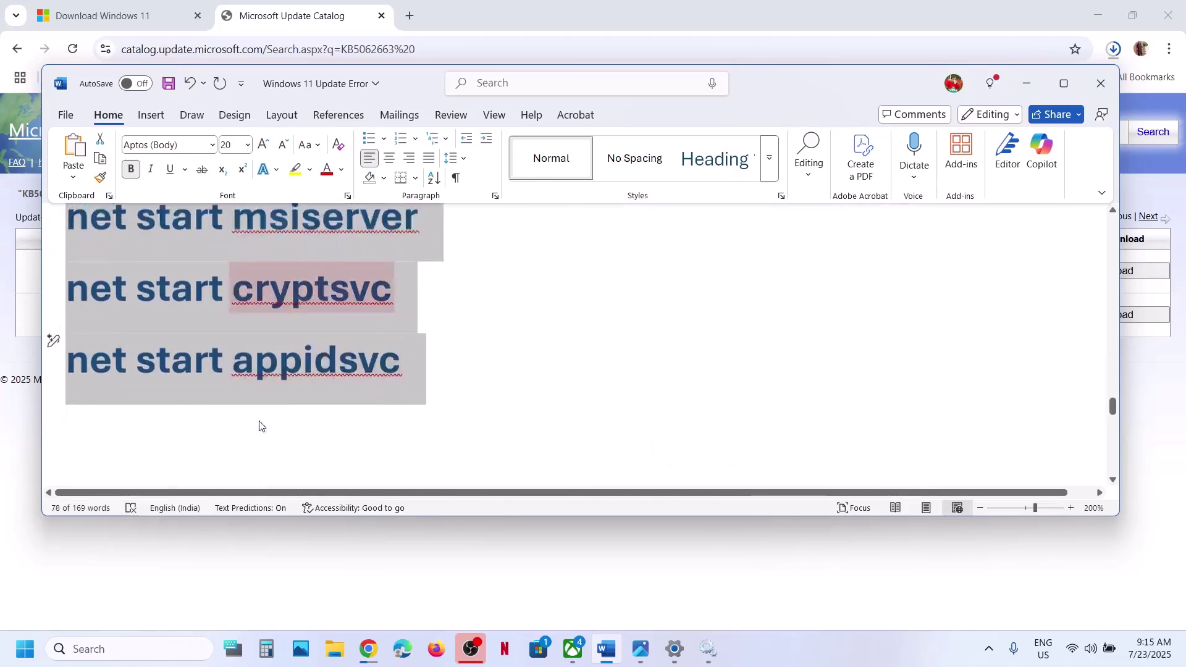
key(super+s)
key(Escape)
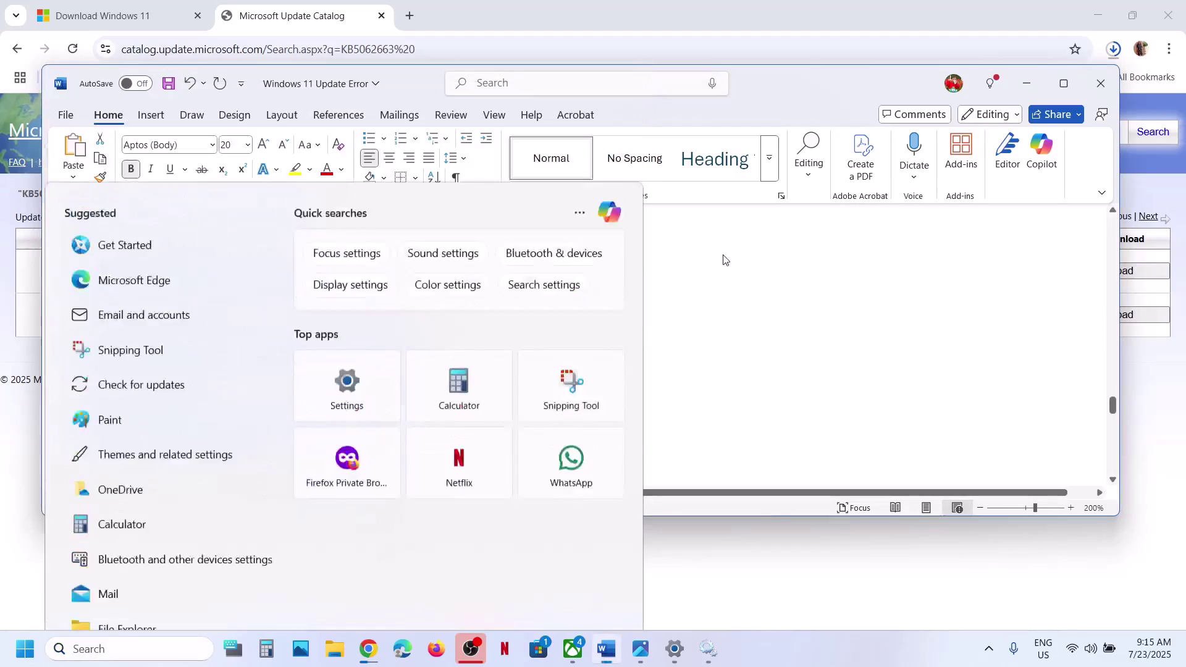
right_click(261, 319)
click(324, 382)
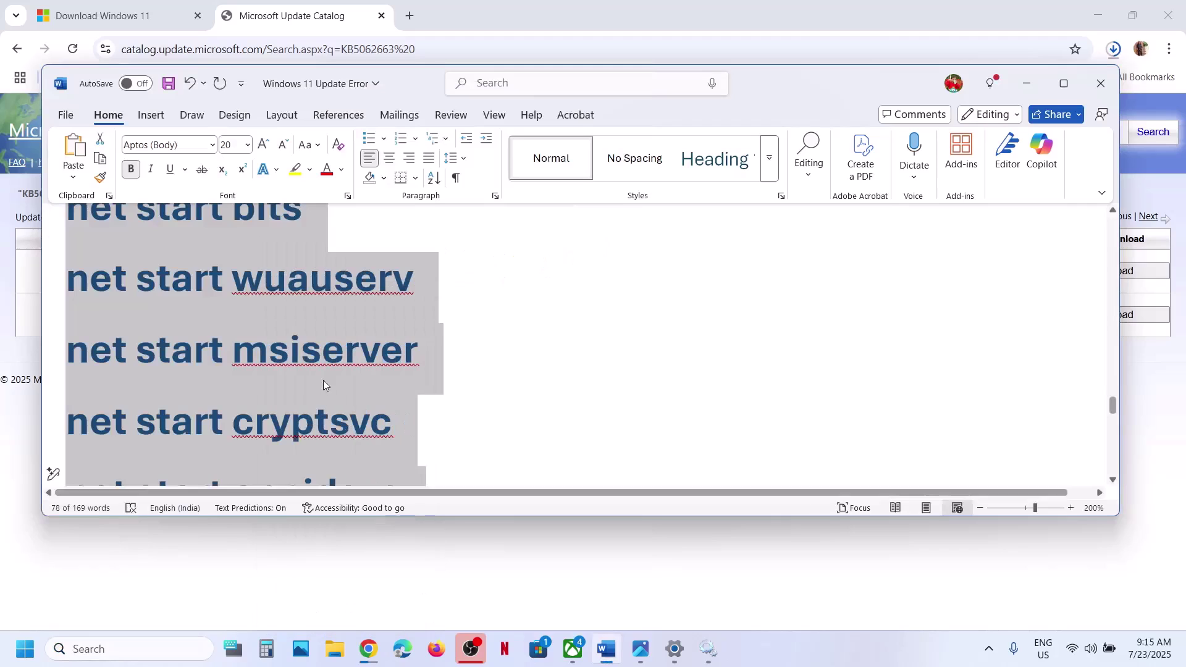
Open Notepad and paste the copied reset commands into the blank document.
click(130, 650)
text(note)
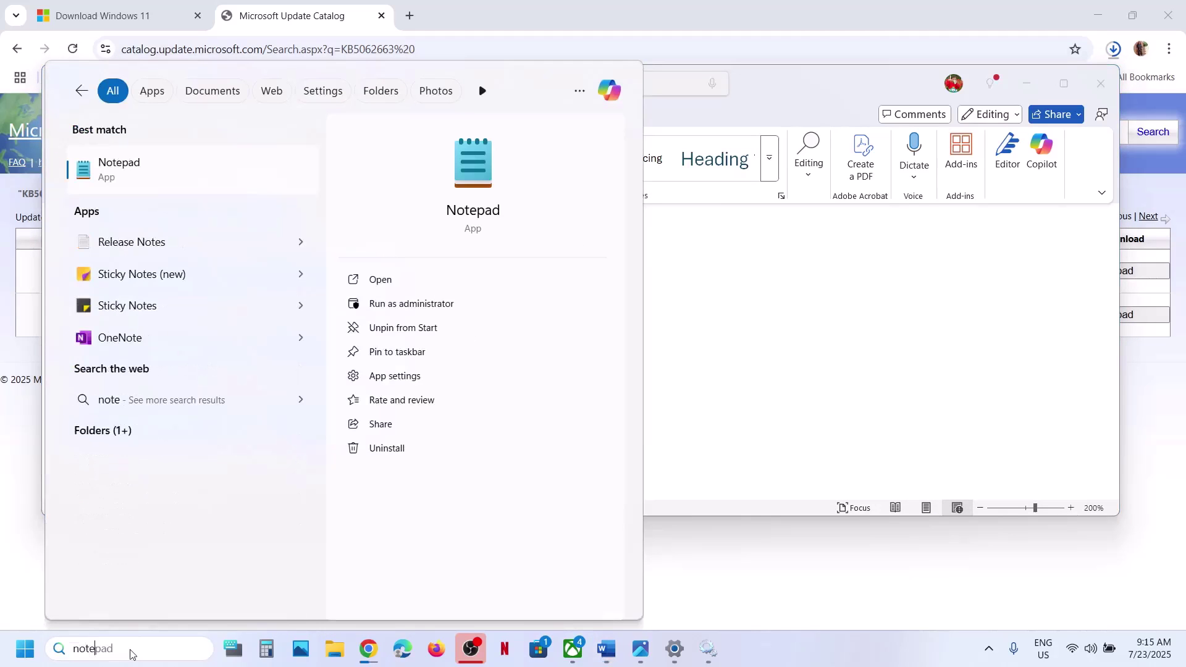
key(Return)
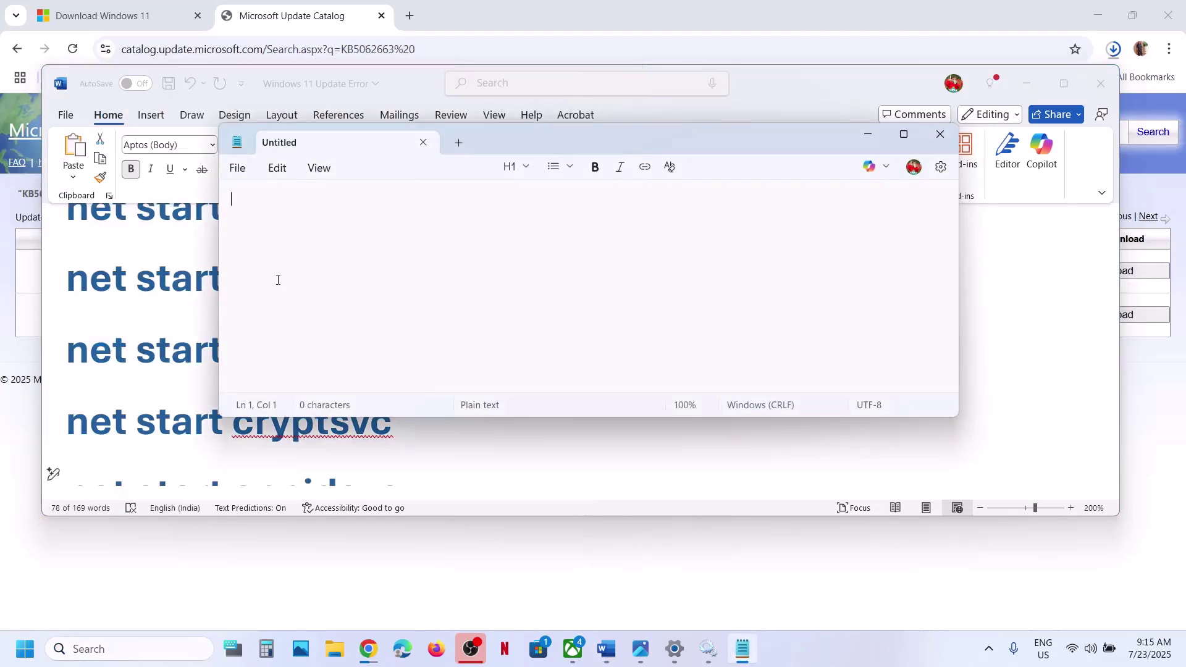
right_click(301, 262)
click(347, 113)
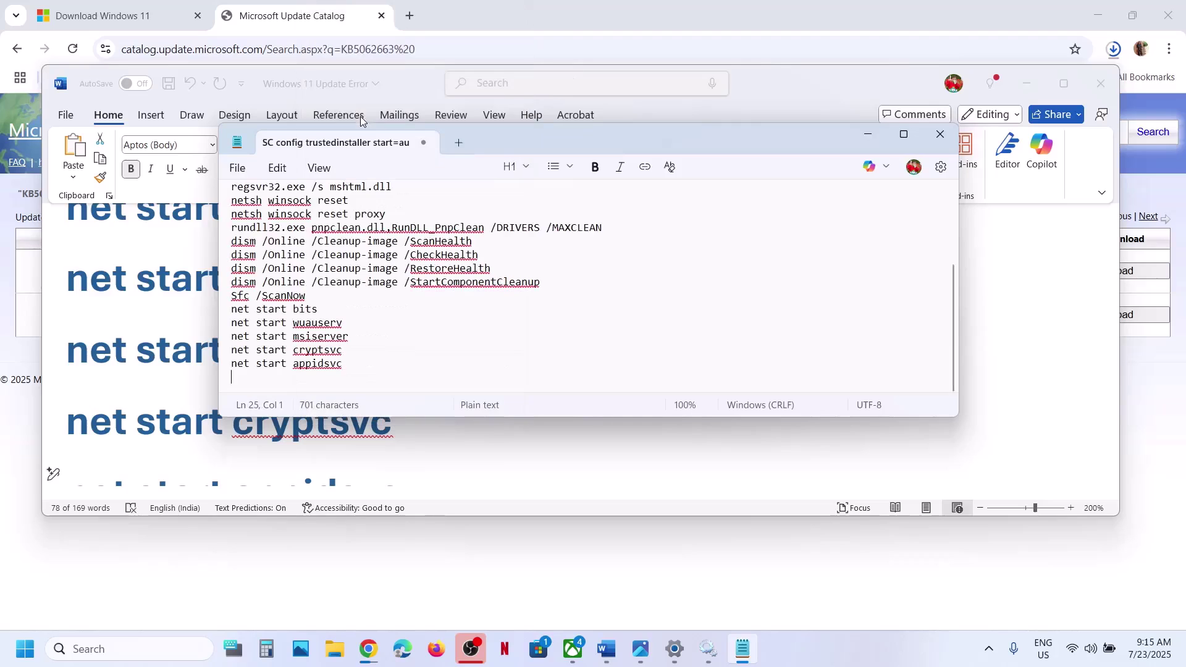
Start saving the Notepad script to the Desktop and copy the file name Wufix.bat from the Word document.
click(237, 168)
click(284, 346)
click(282, 337)
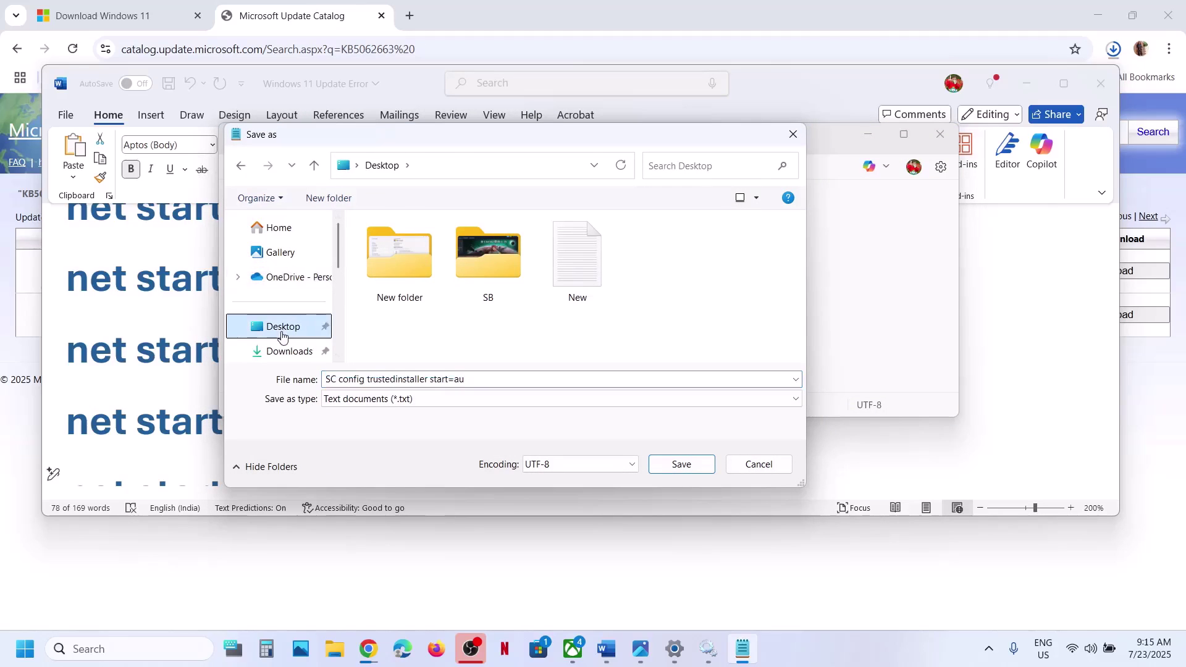
click(159, 418)
scroll(145, 425, down, 5)
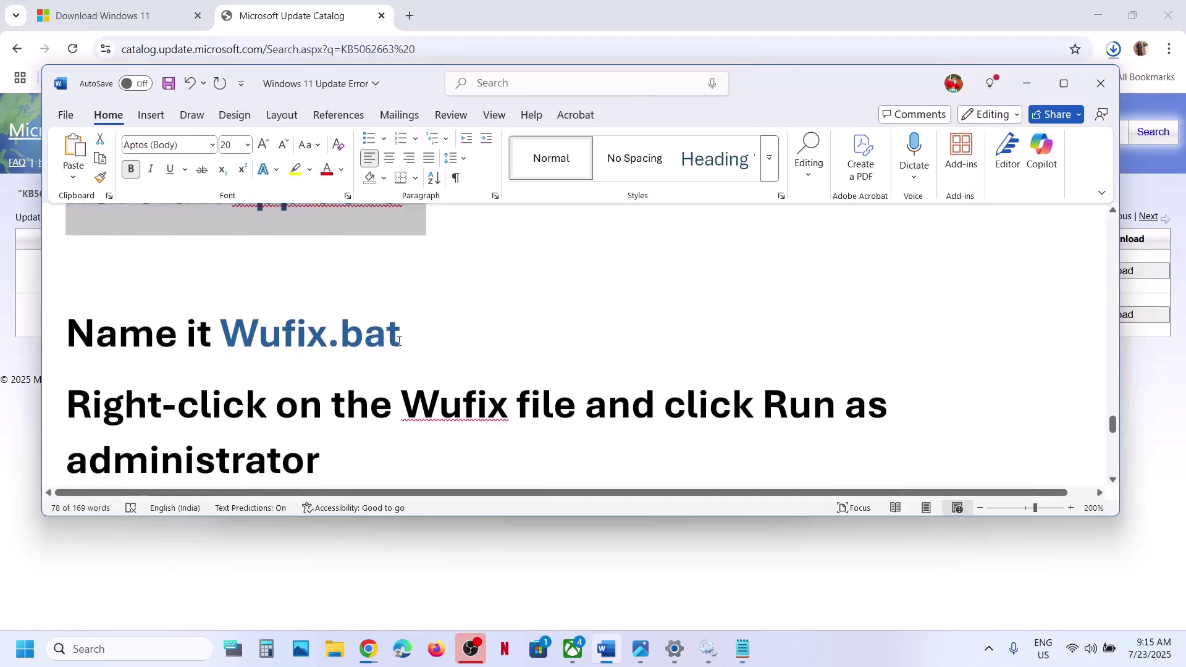
double_click(258, 343)
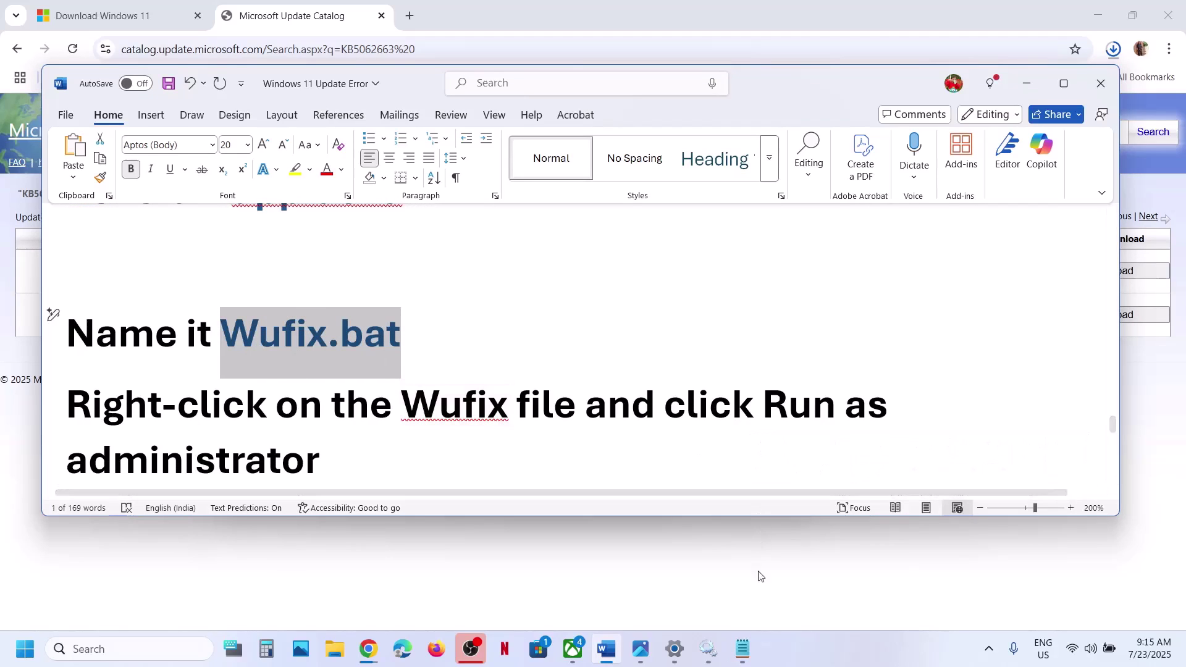
click(743, 648)
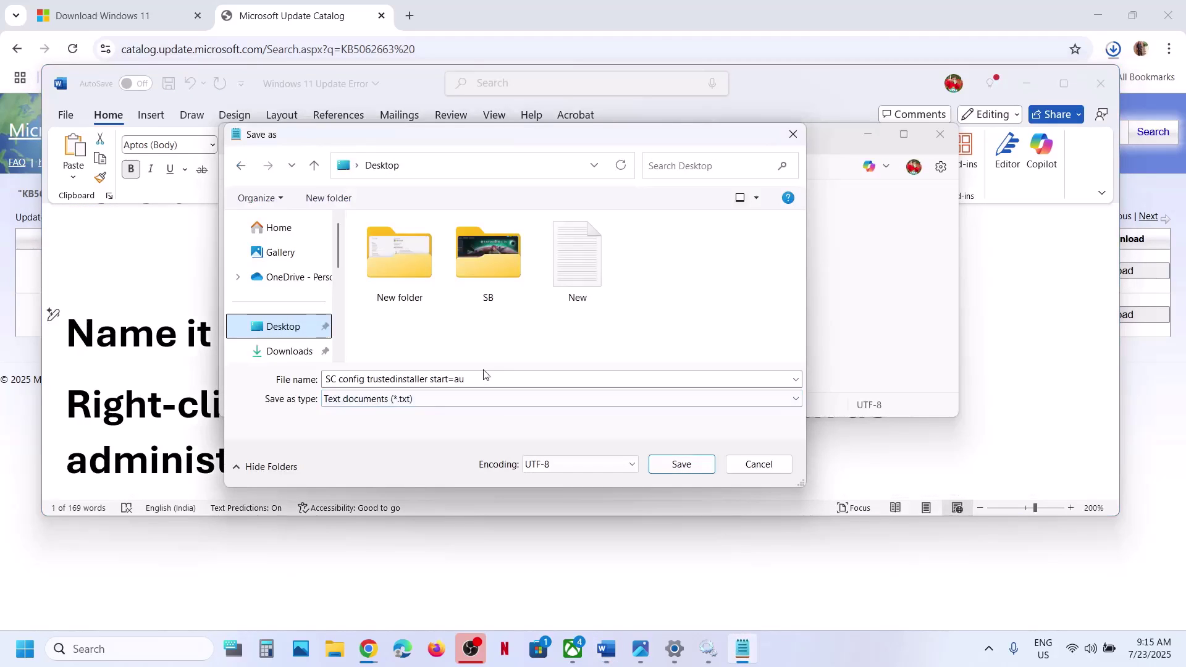
Save the script as Wufix.bat with the file type set to All files, and close Notepad.
drag(485, 379, 278, 388)
key(ctrl+v)
click(406, 398)
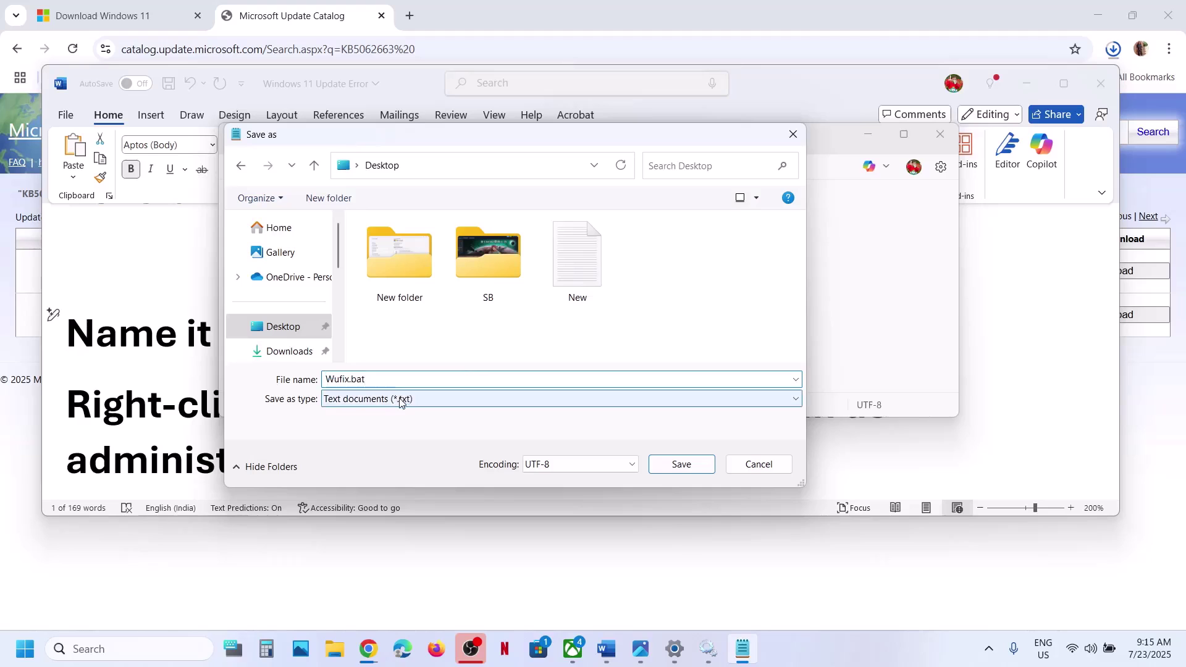
click(397, 423)
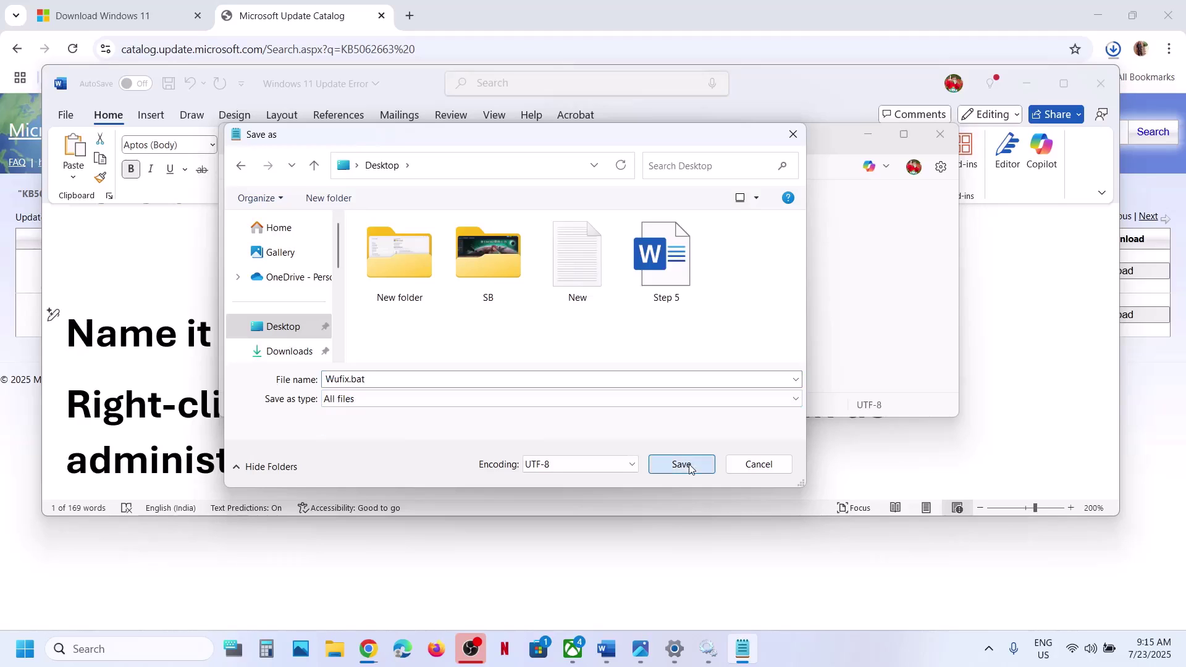
click(679, 464)
click(949, 124)
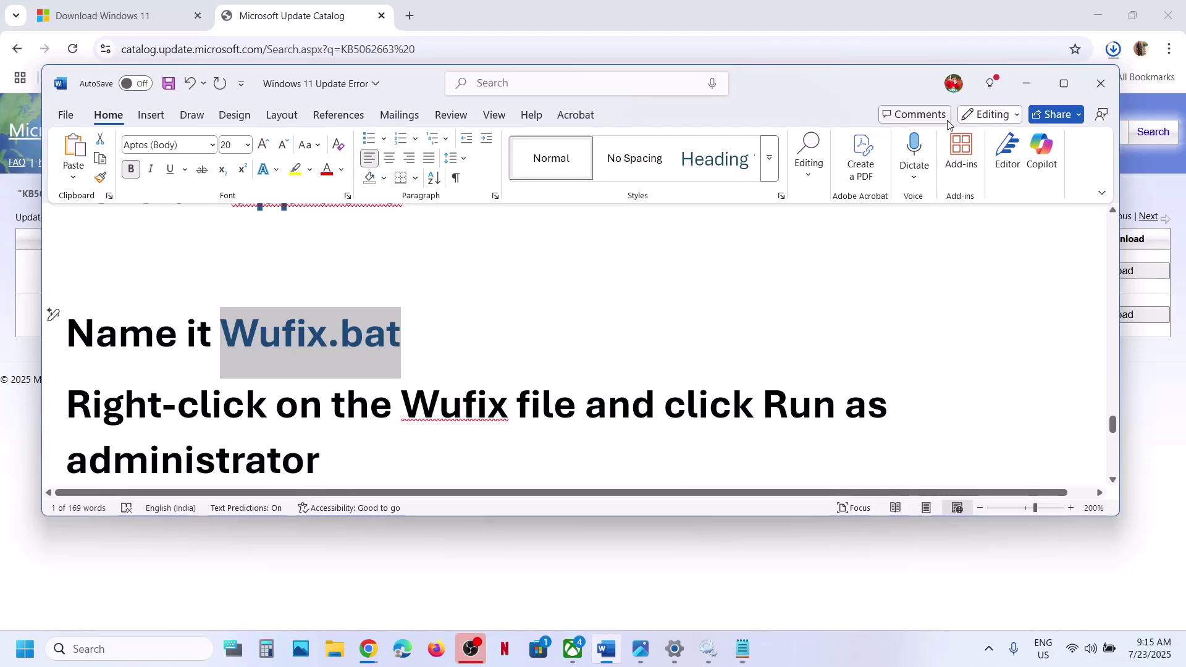
Move the Wufix file to the middle of the desktop, run it as administrator and answer Y to stopping Cryptographic Services.
key(super+d)
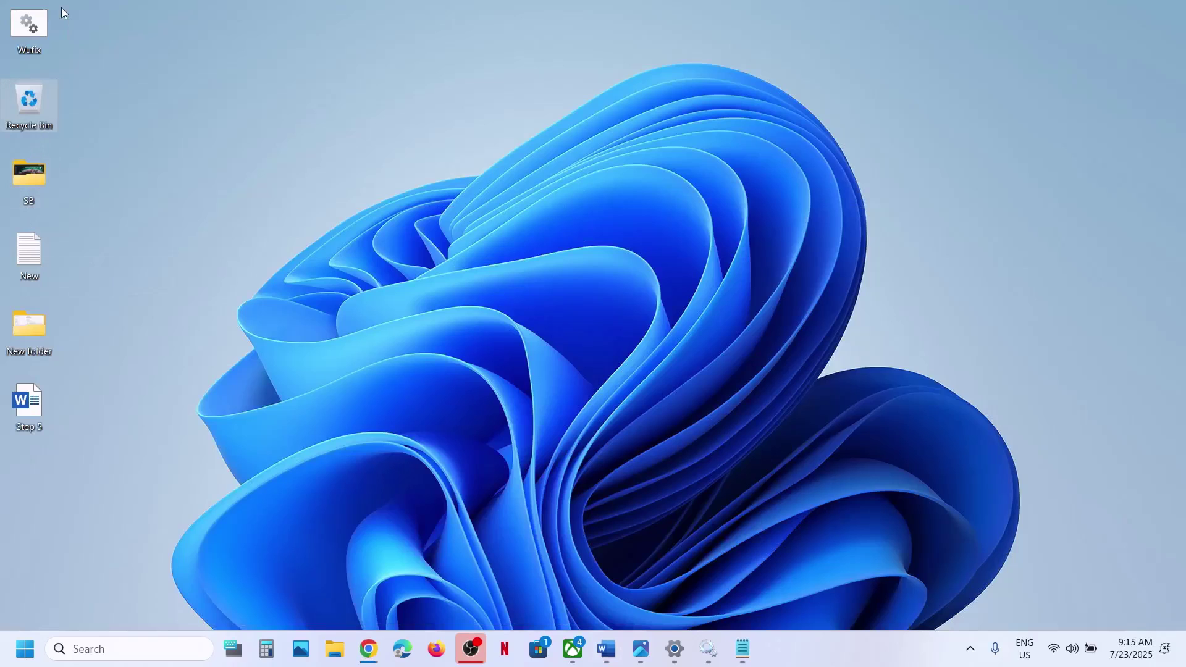
drag(26, 31, 462, 262)
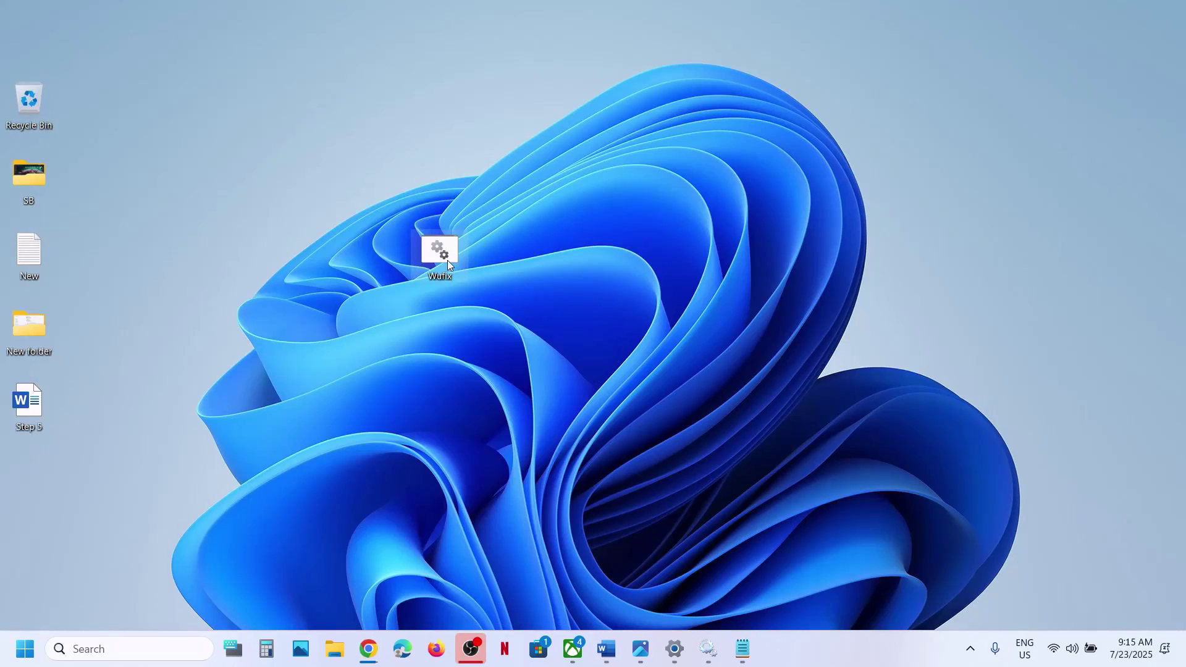
right_click(447, 261)
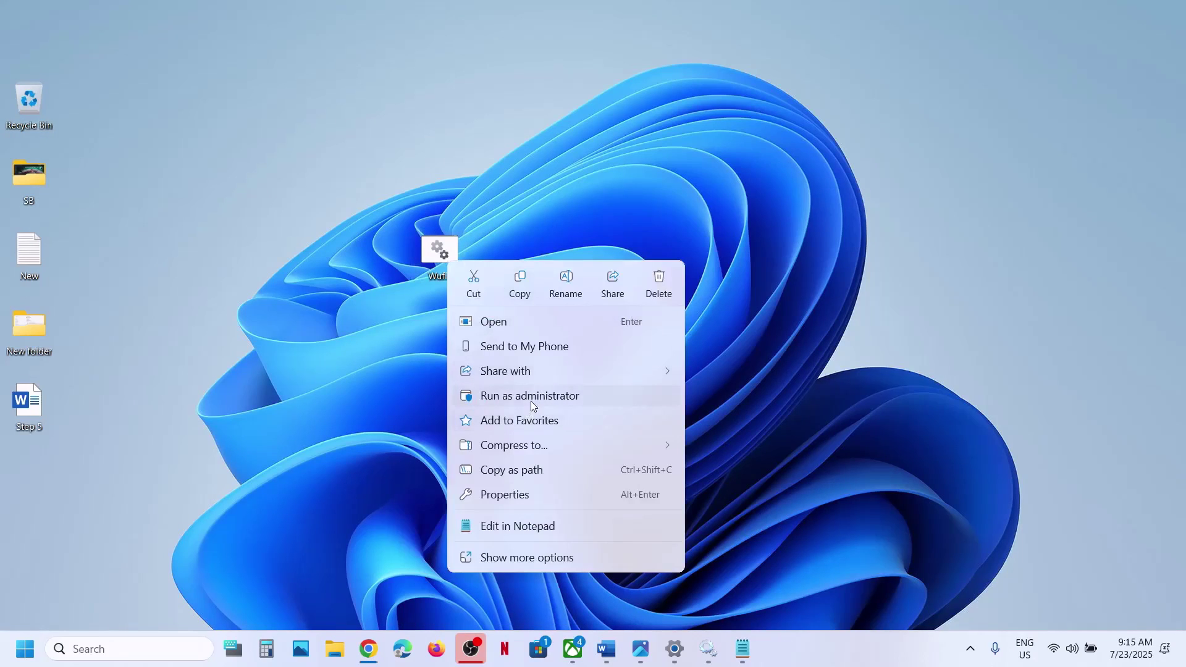
click(550, 399)
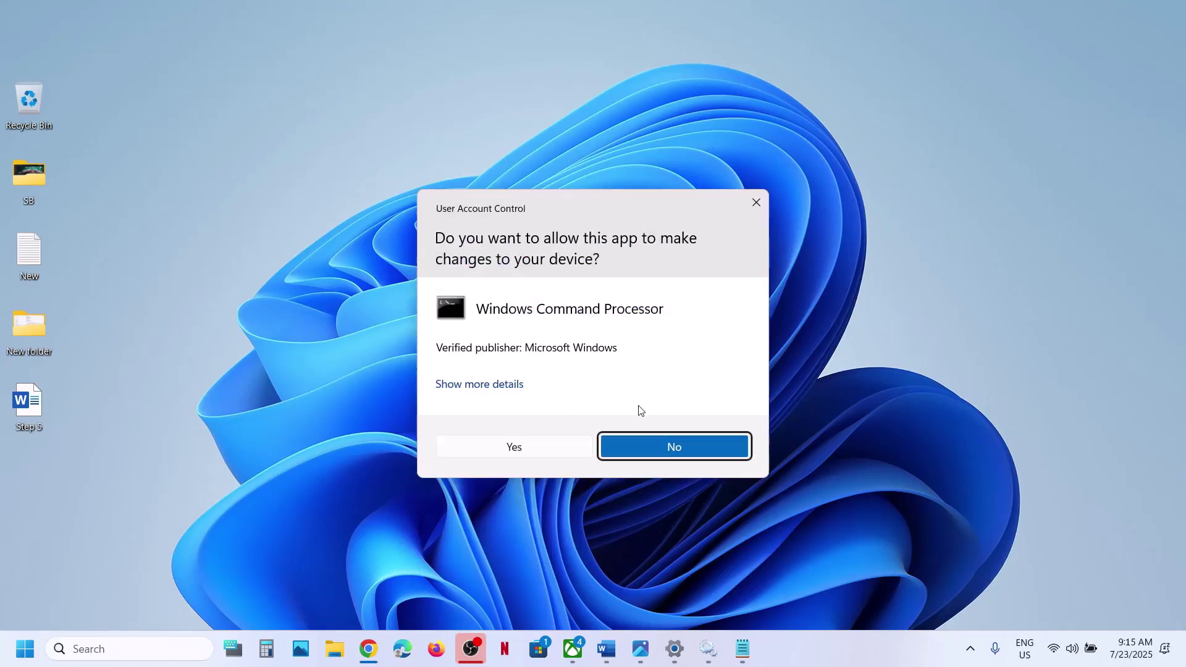
click(515, 447)
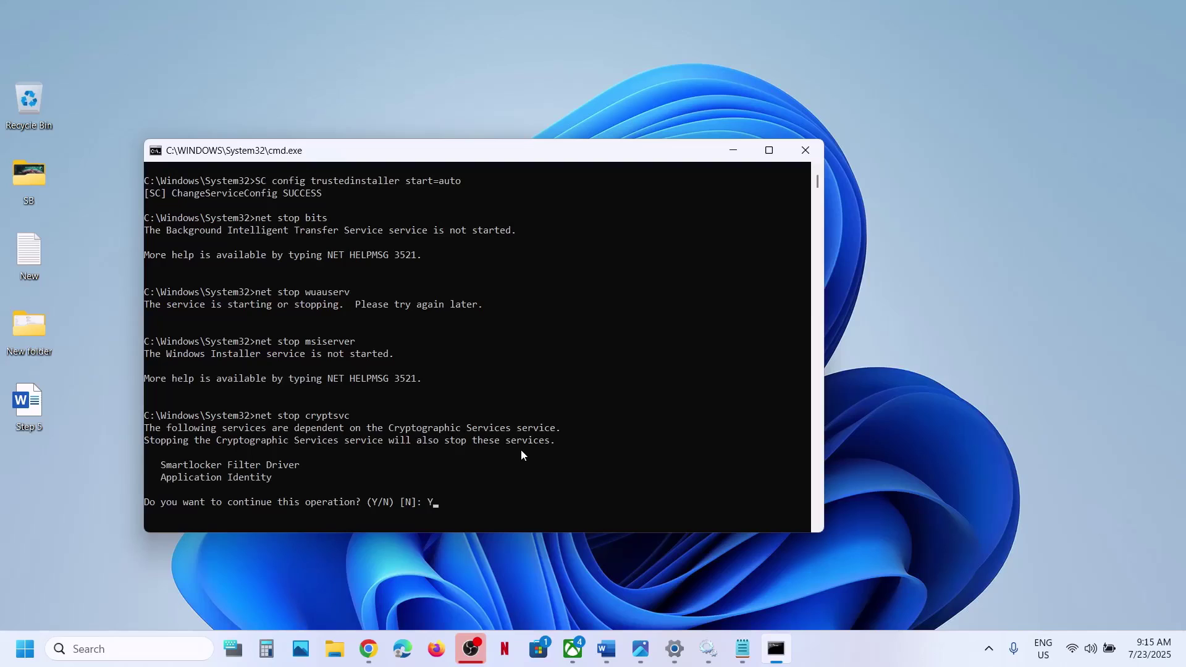
text(Y)
key(Return)
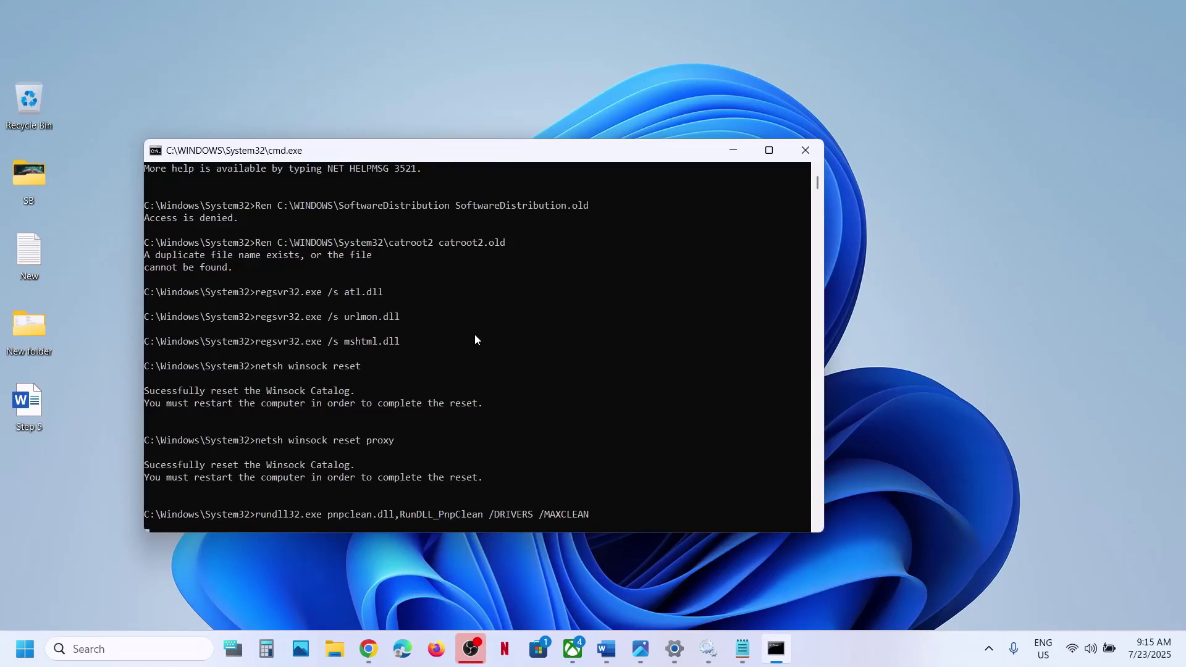
Highlight the dism cleanup commands in the Word document and return to the running Command Prompt script.
click(607, 648)
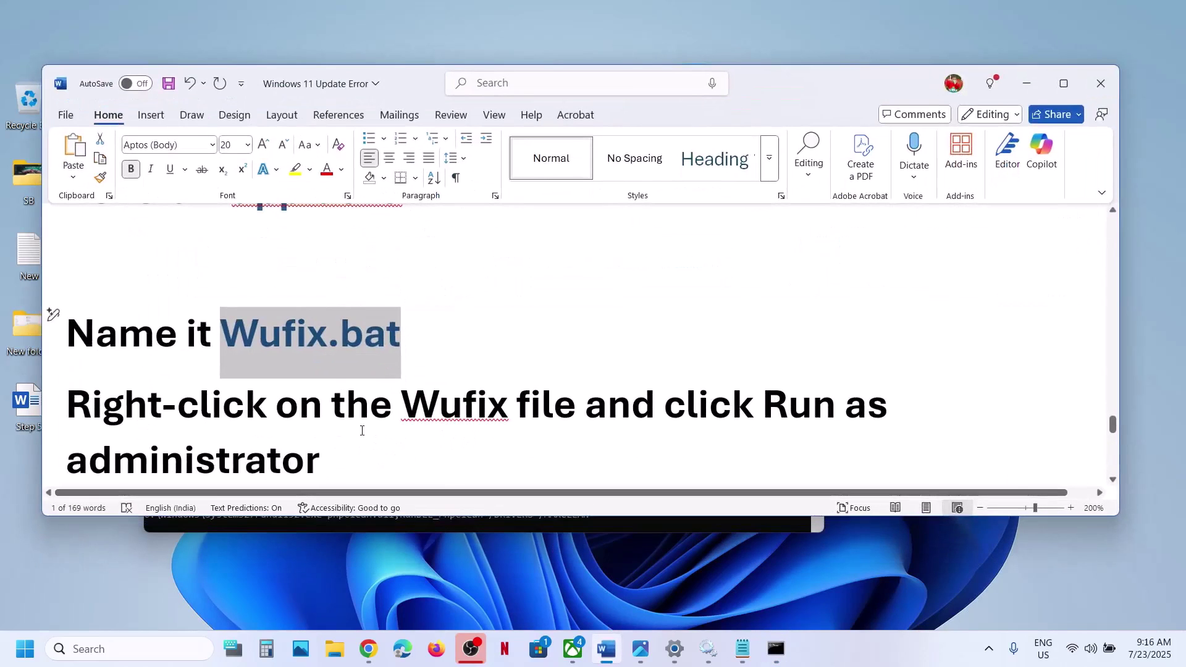
scroll(362, 430, up, 10)
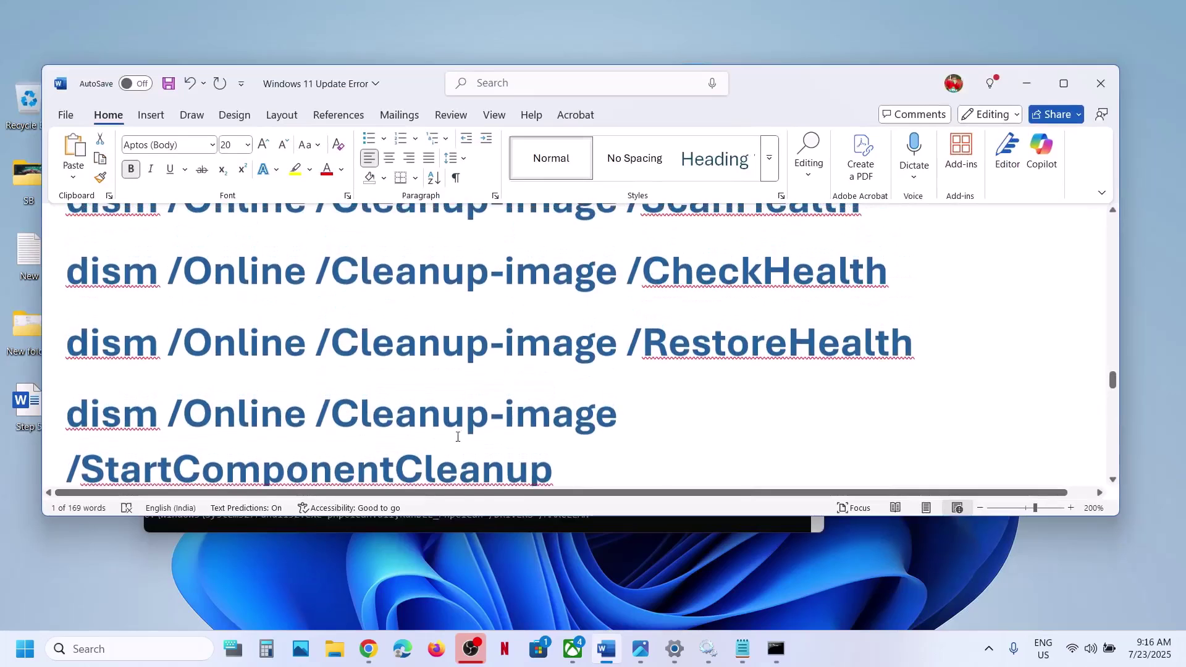
scroll(458, 437, down, 1)
drag(574, 436, 66, 230)
click(1027, 83)
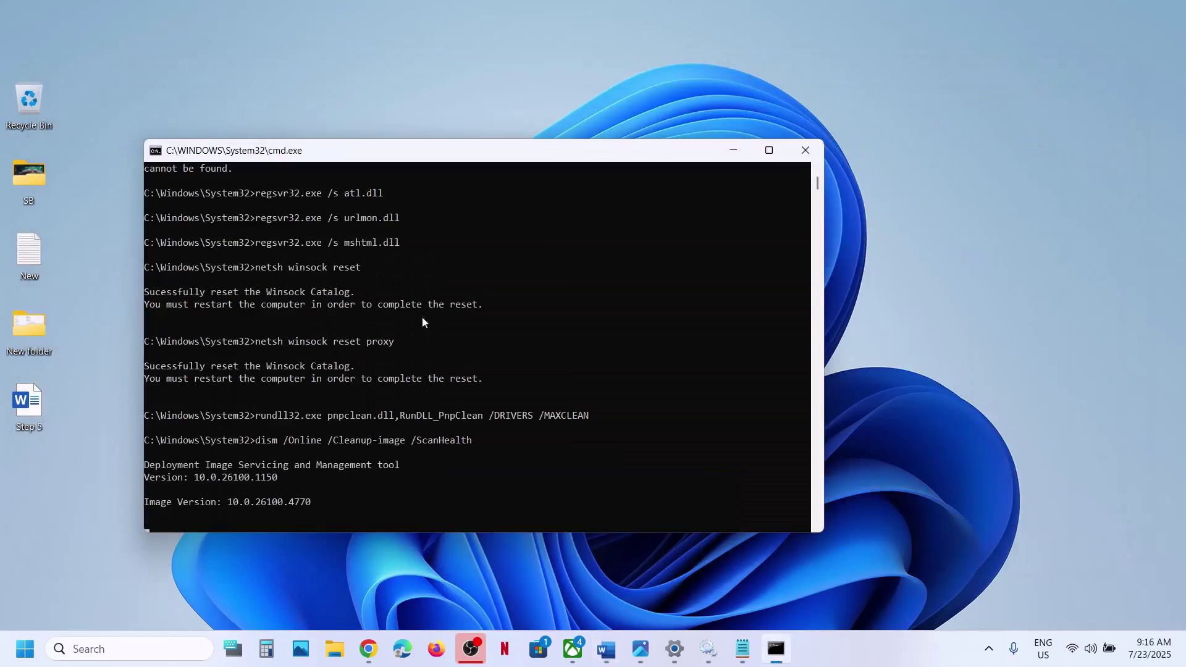
click(387, 514)
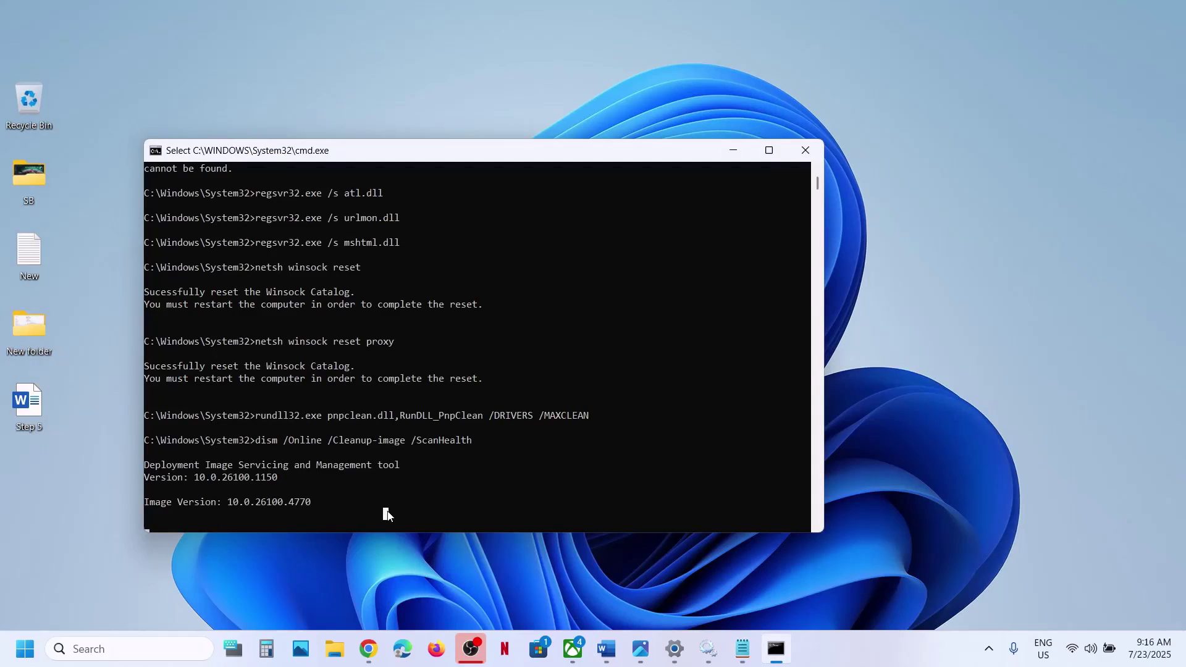
right_click(388, 516)
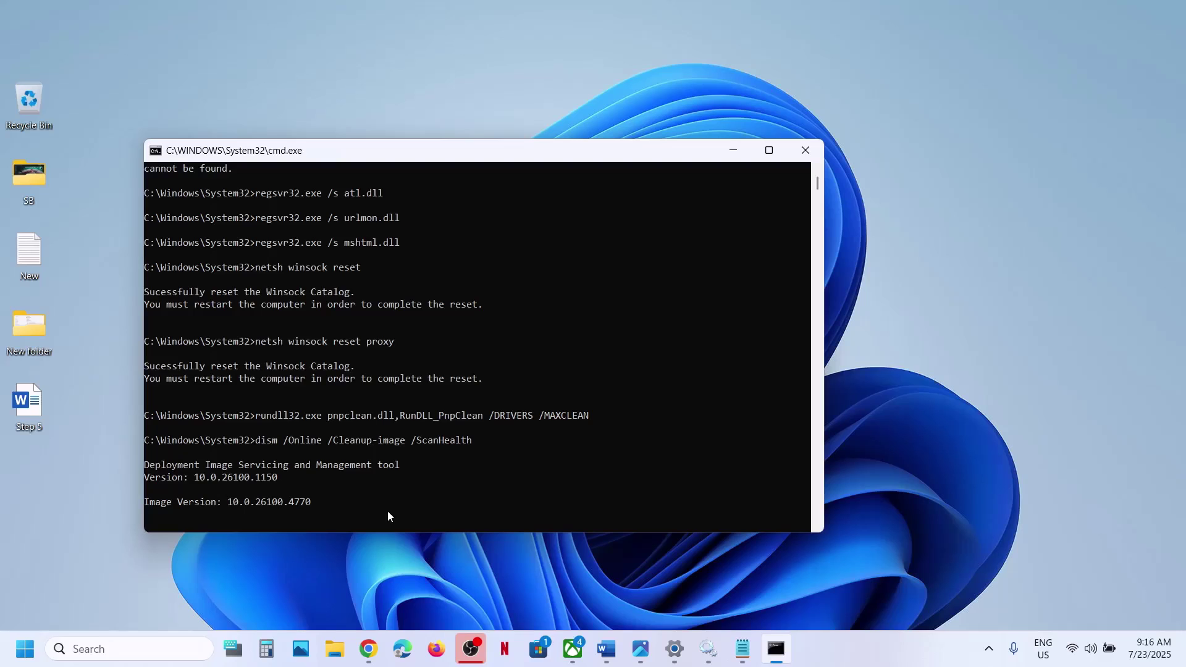
Open Settings behind the Word document and highlight the Step 8 option "Fix Problems Using Windows Update" in the document.
click(674, 649)
click(606, 649)
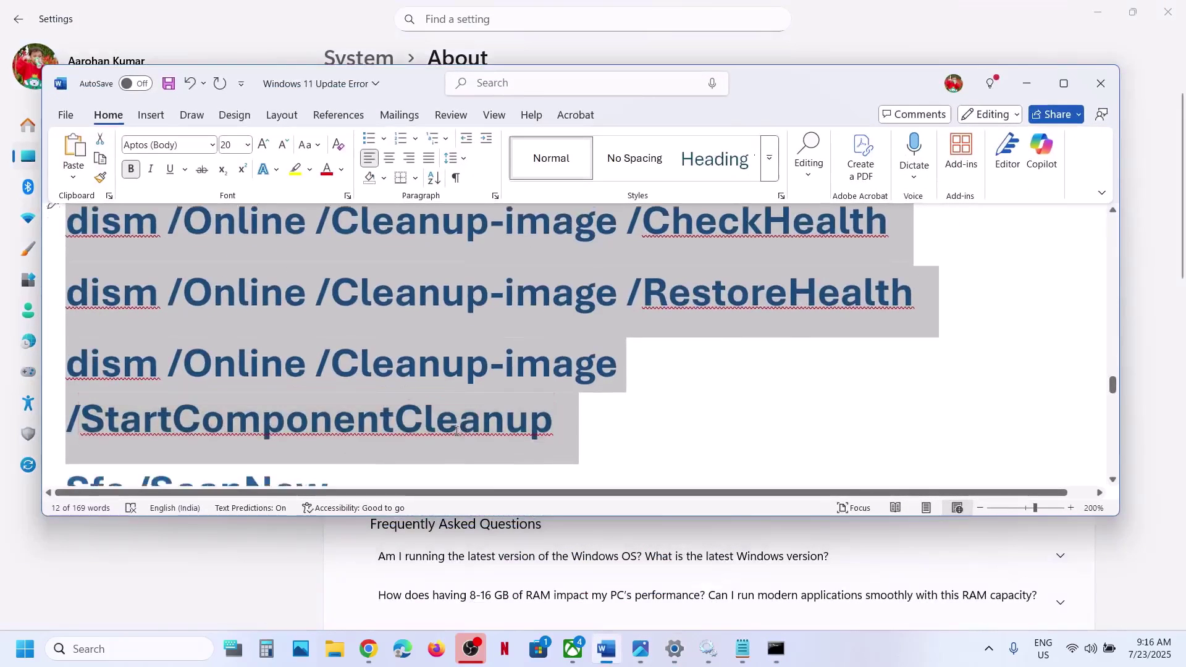
scroll(466, 436, down, 10)
scroll(457, 431, down, 6)
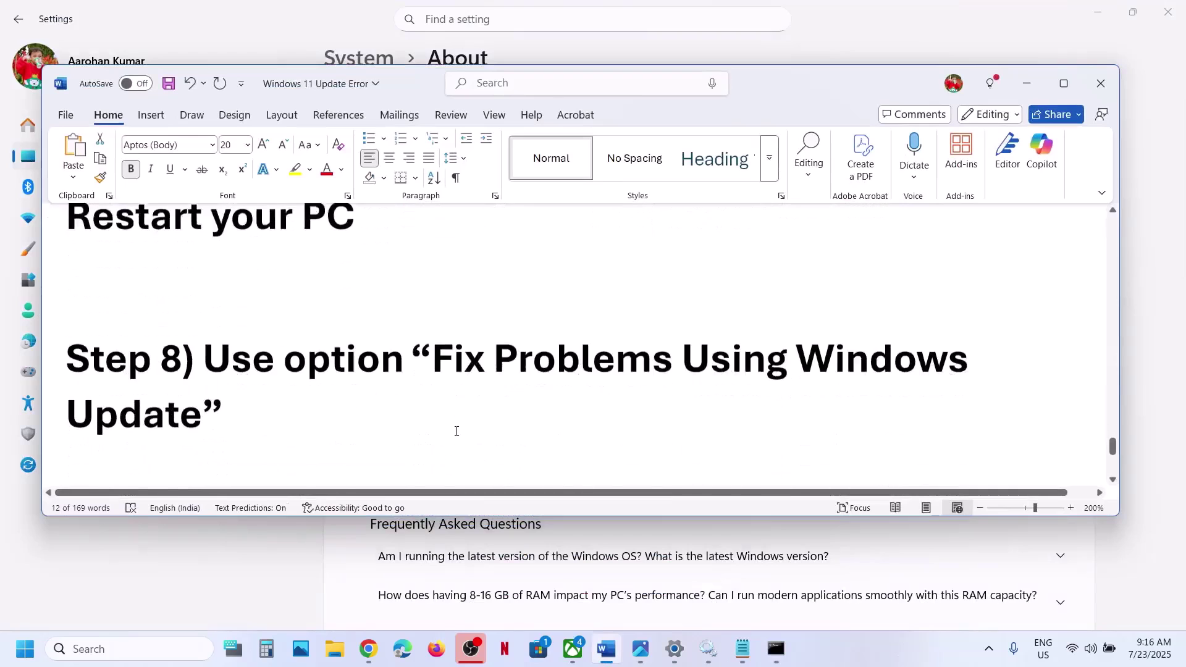
scroll(456, 430, up, 2)
drag(466, 311, 967, 309)
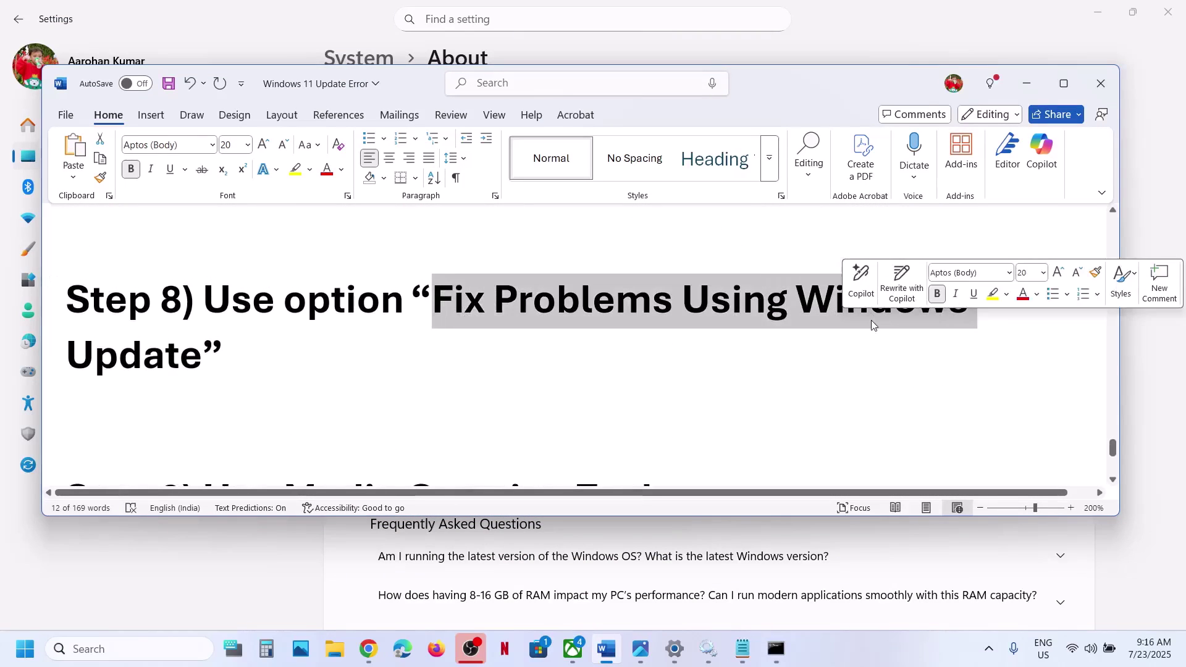
Open the Recovery page from the advanced Windows Update options in Settings.
click(159, 588)
click(86, 469)
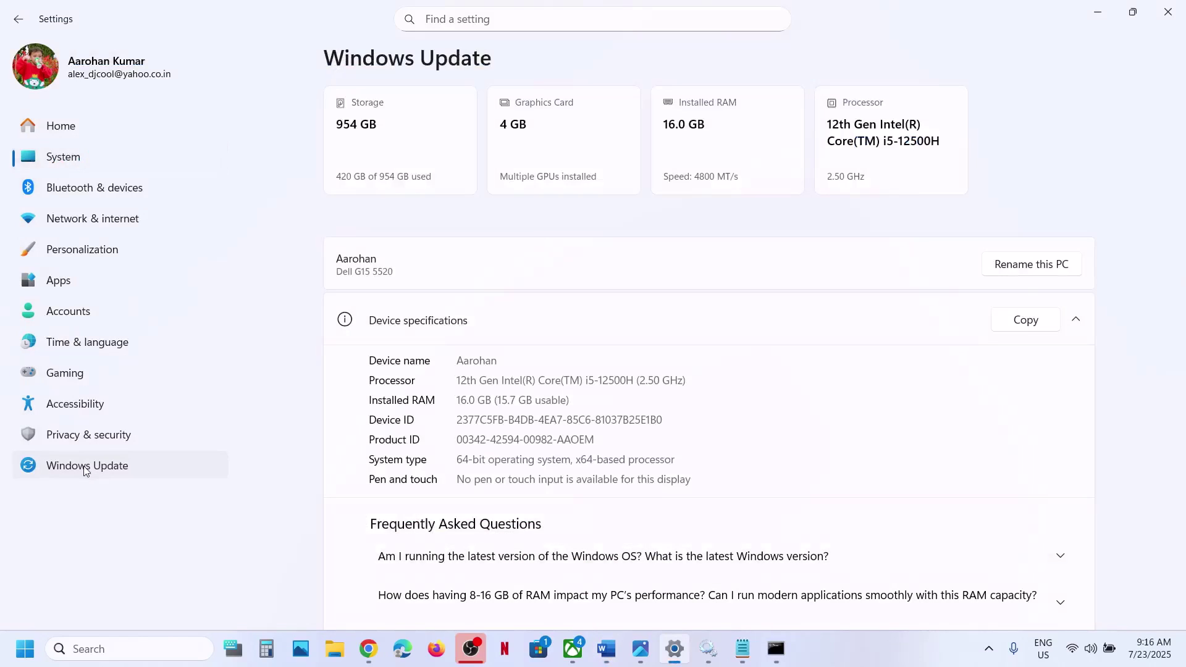
scroll(422, 506, down, 2)
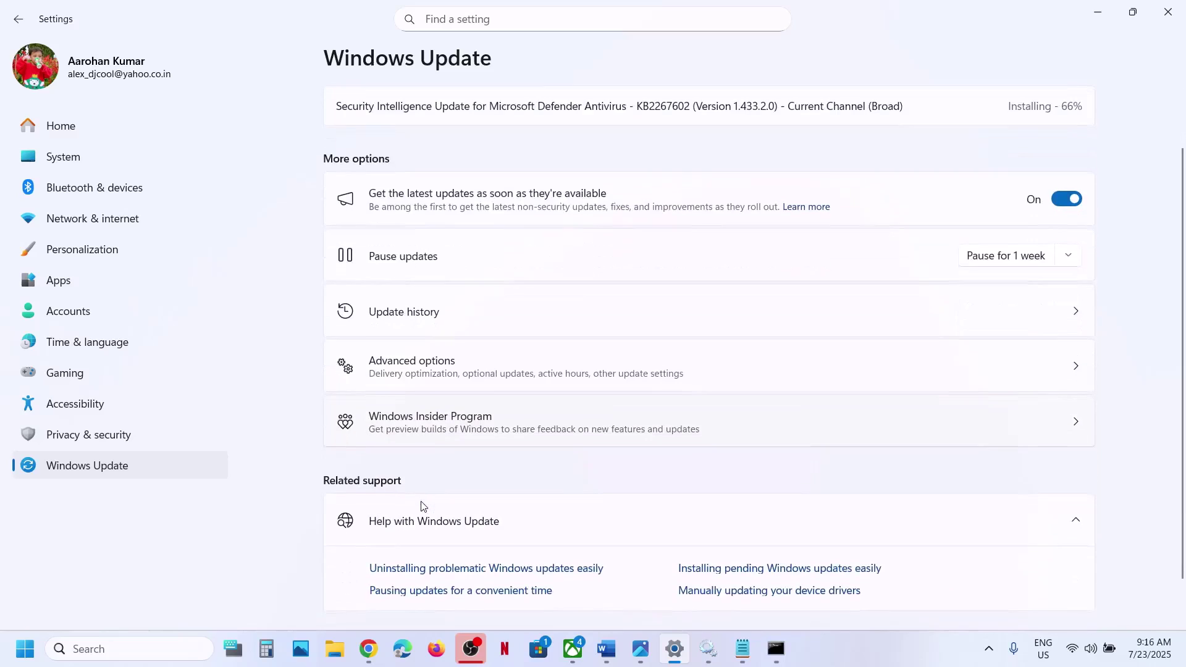
click(452, 373)
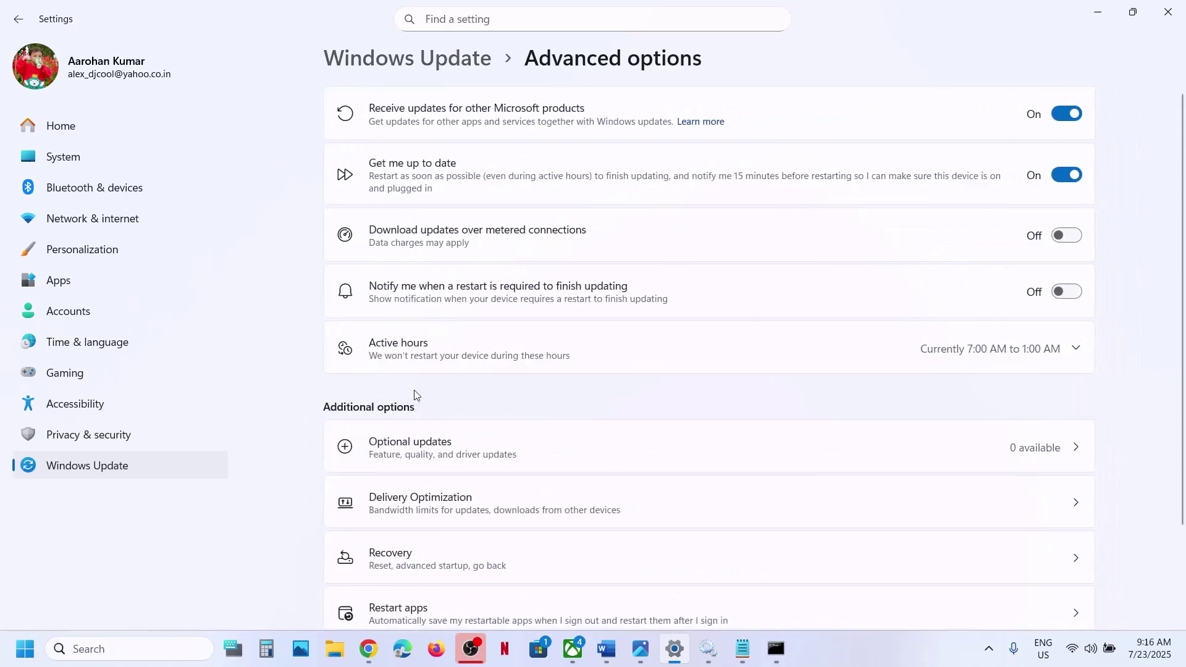
scroll(414, 394, down, 3)
click(442, 448)
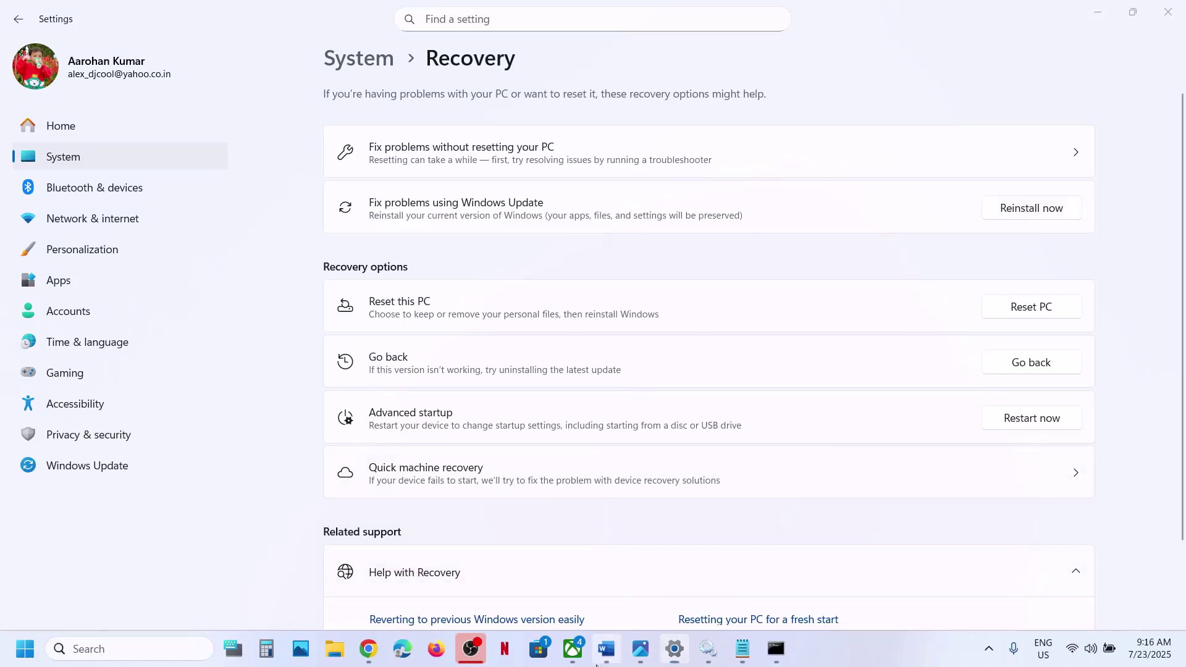
Copy the Step 9 Windows 11 download link from the Word document and open it in a new Chrome tab.
click(607, 648)
scroll(435, 419, down, 3)
scroll(434, 418, down, 2)
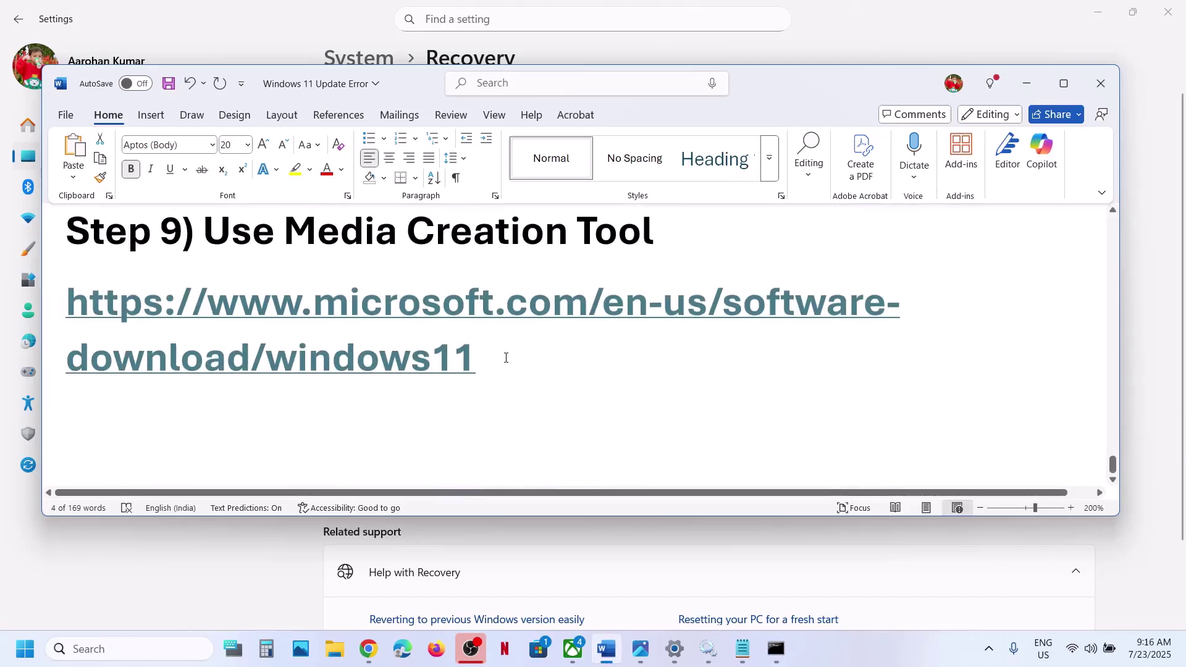
double_click(50, 336)
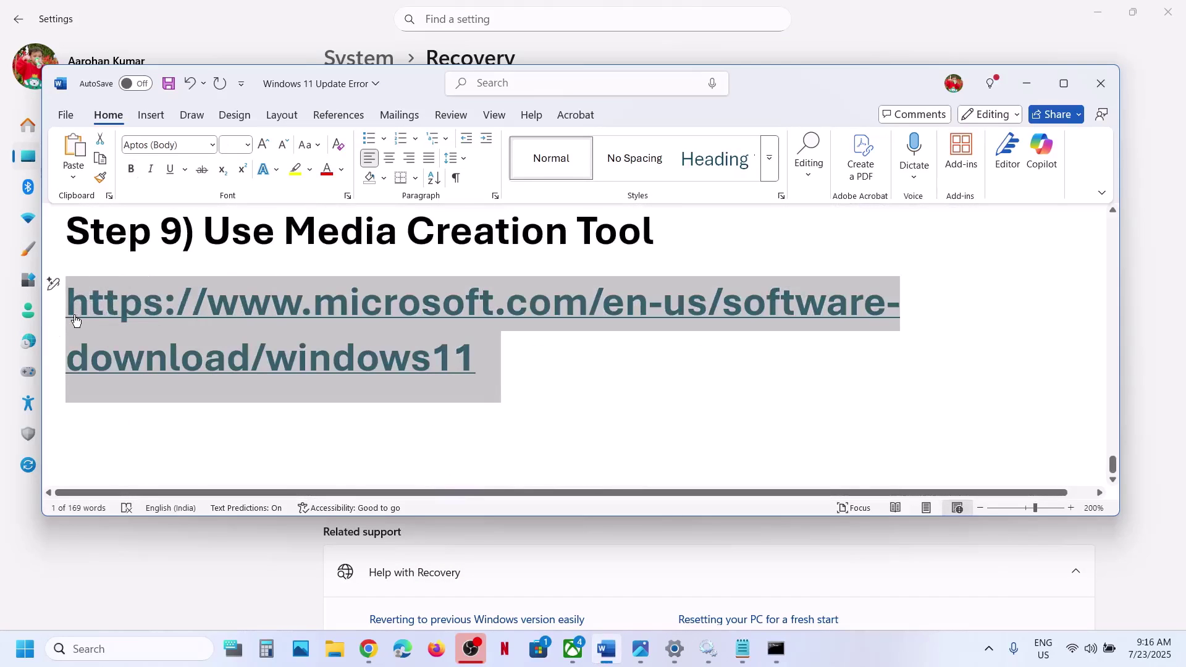
click(368, 648)
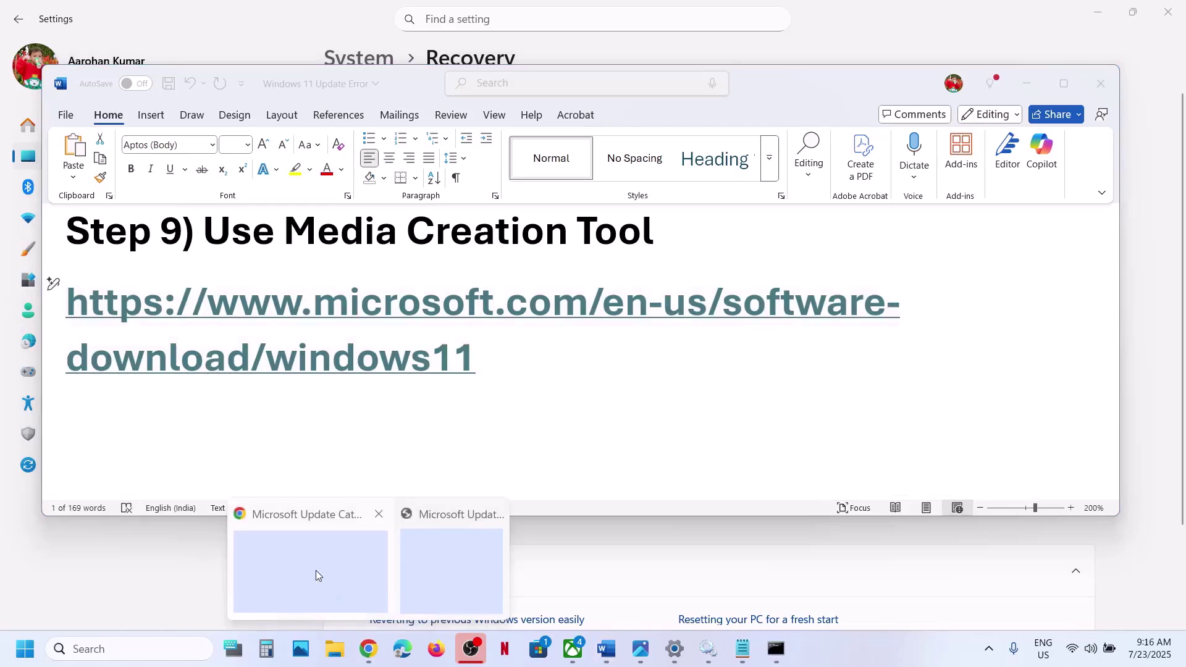
click(317, 569)
click(411, 16)
key(ctrl+v)
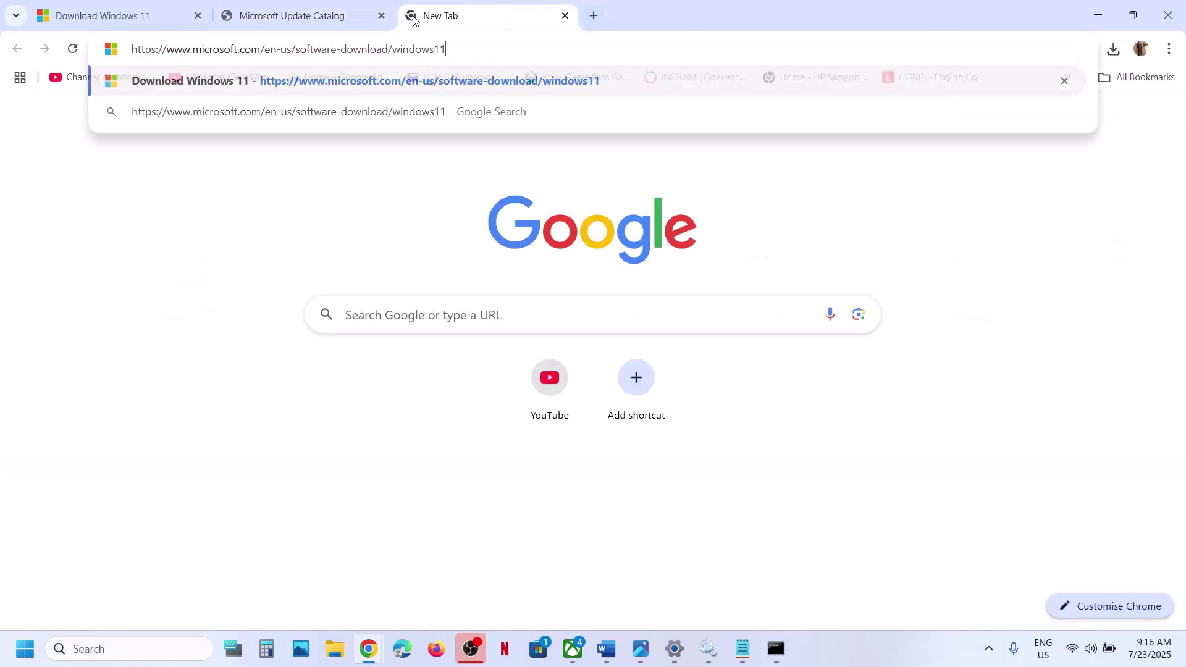
key(Return)
Download the media creation tool from the Create Windows 11 Installation Media section.
scroll(366, 219, down, 8)
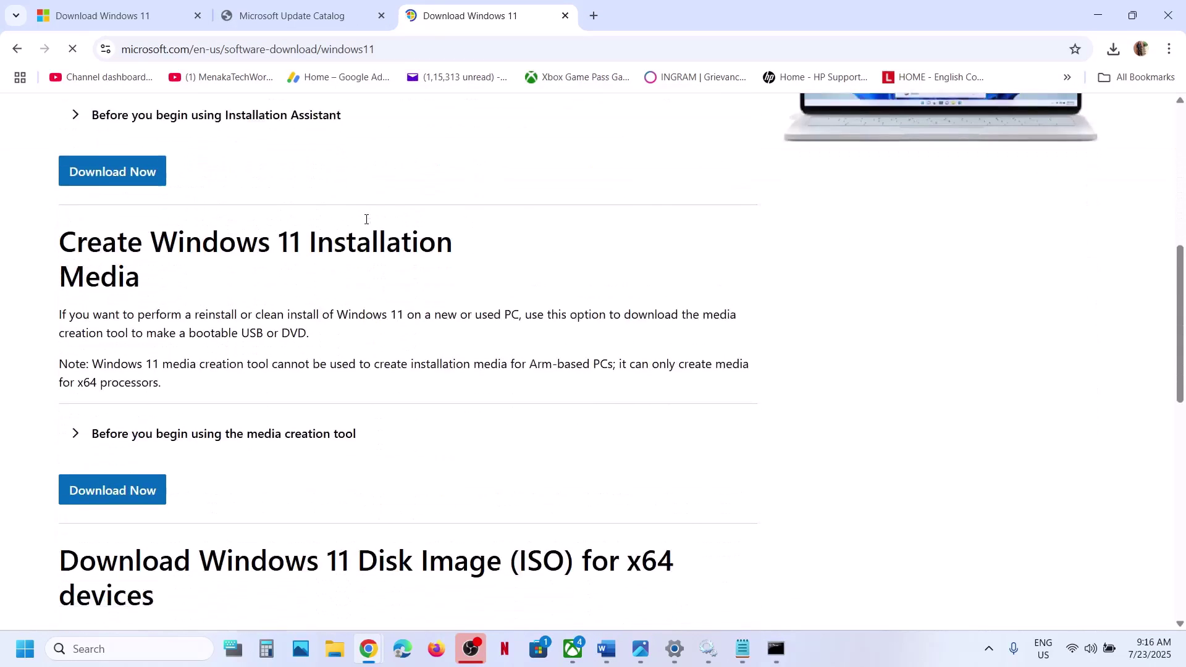
scroll(366, 219, down, 1)
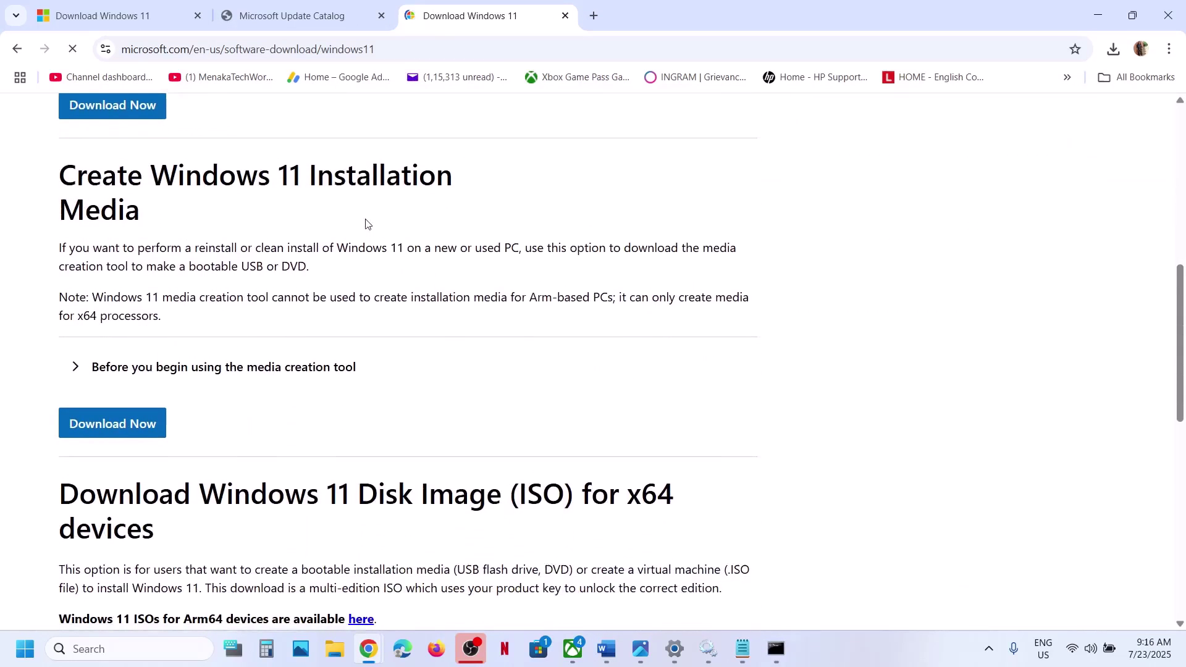
click(118, 436)
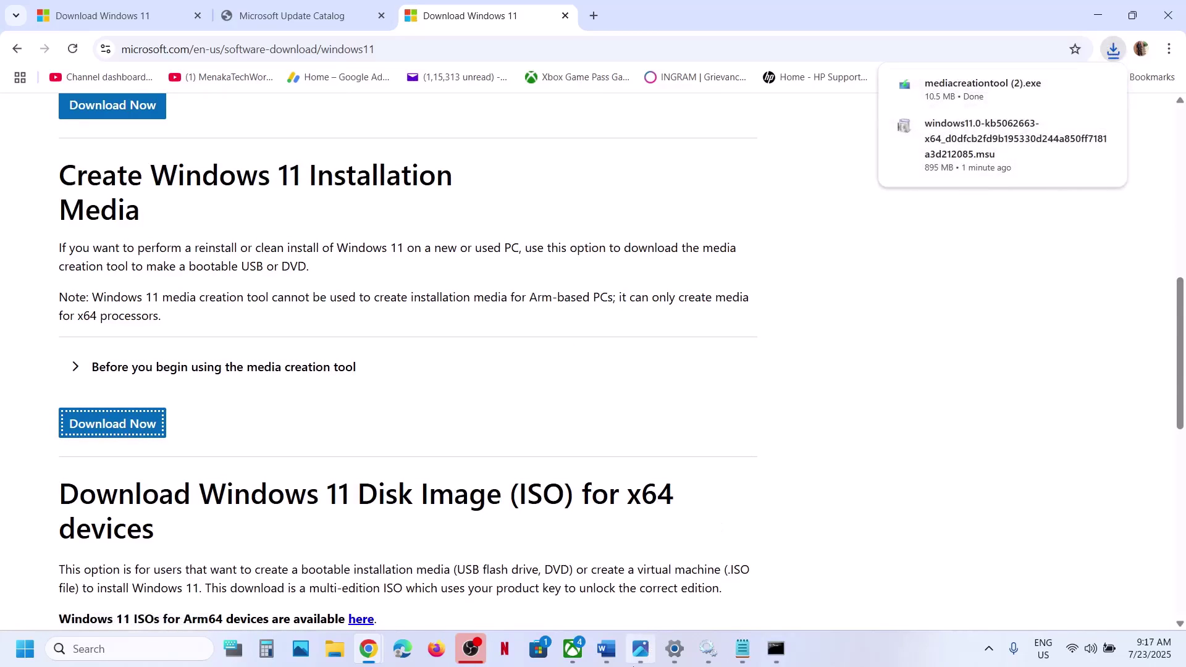
Switch to Photos and view screenshots 1.png through 7.png, covering the media creation tool's license, language, ISO file, save and download pages.
click(640, 649)
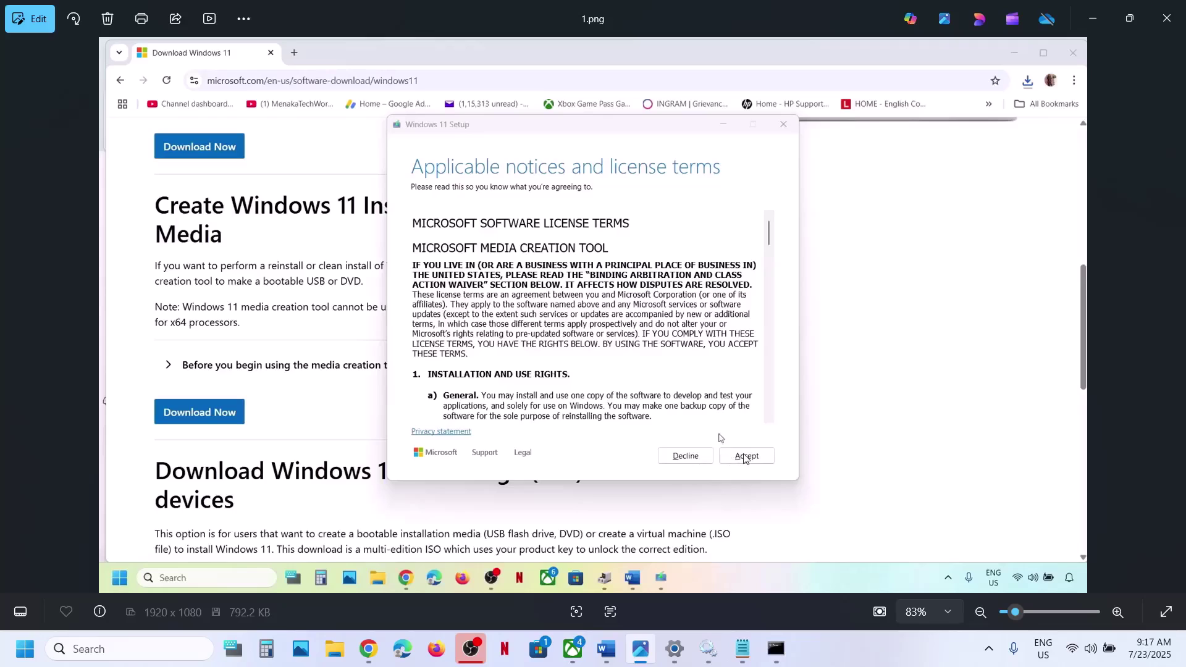
key(Right)
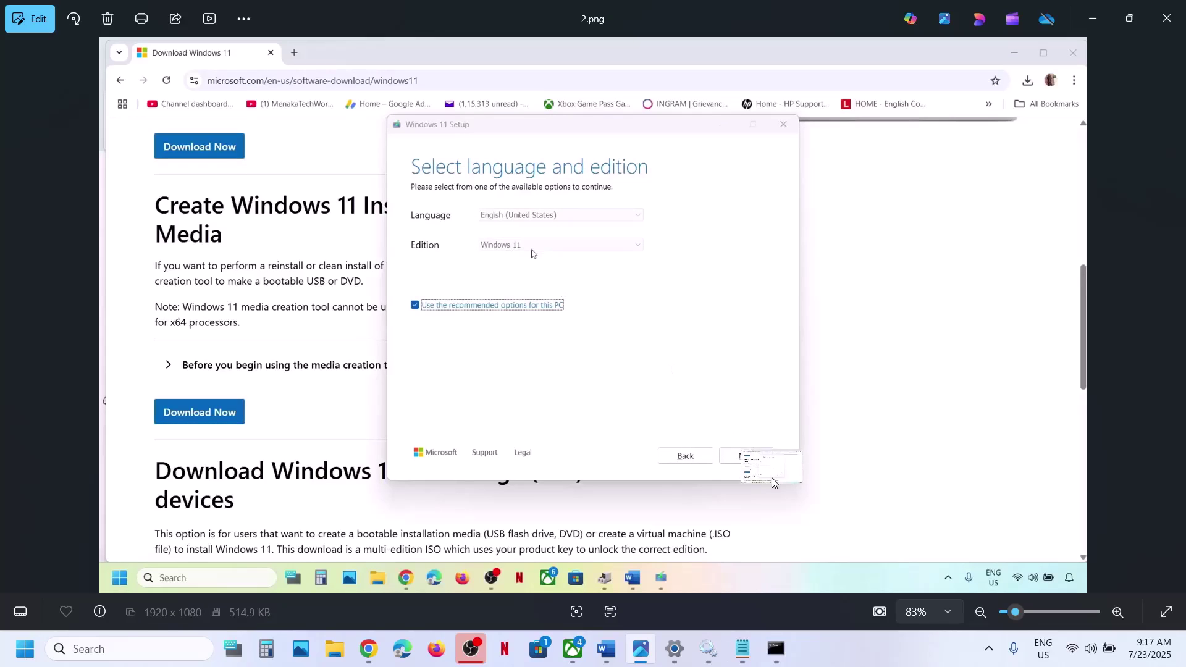
key(Right)
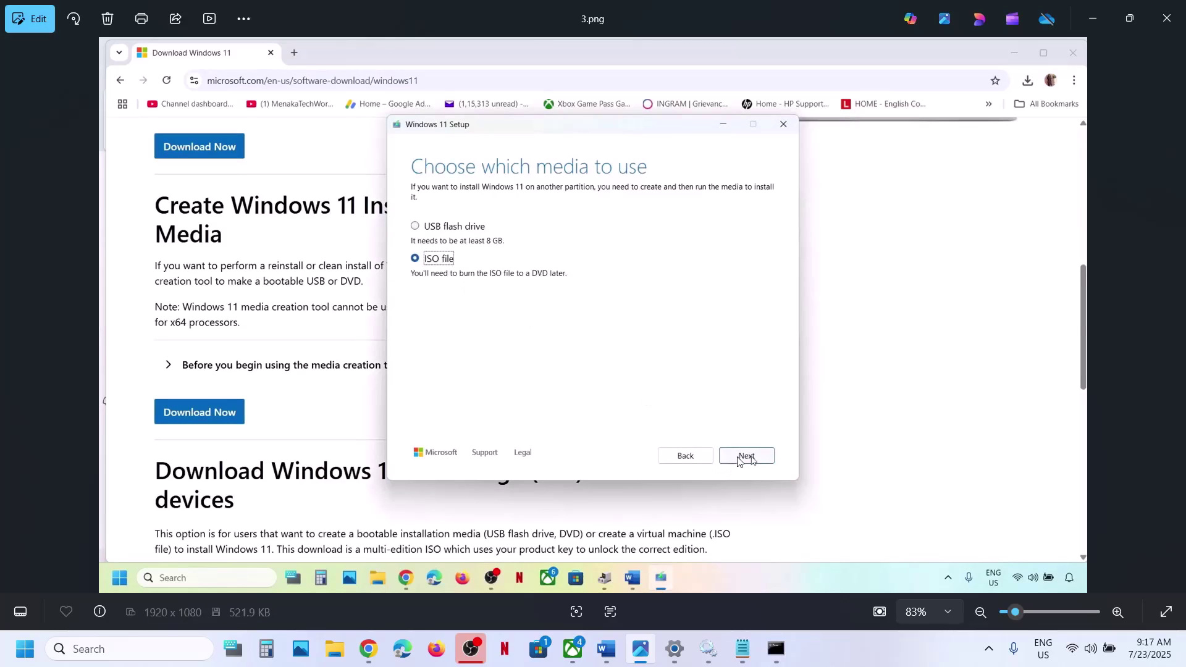
key(Right)
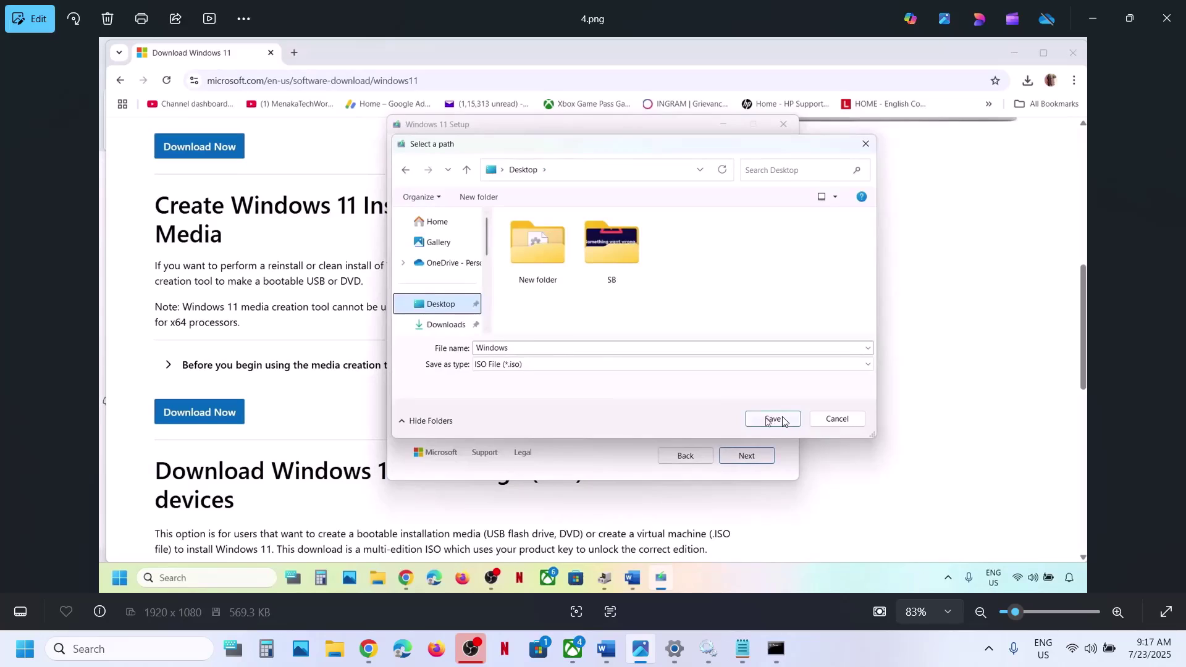
key(Right)
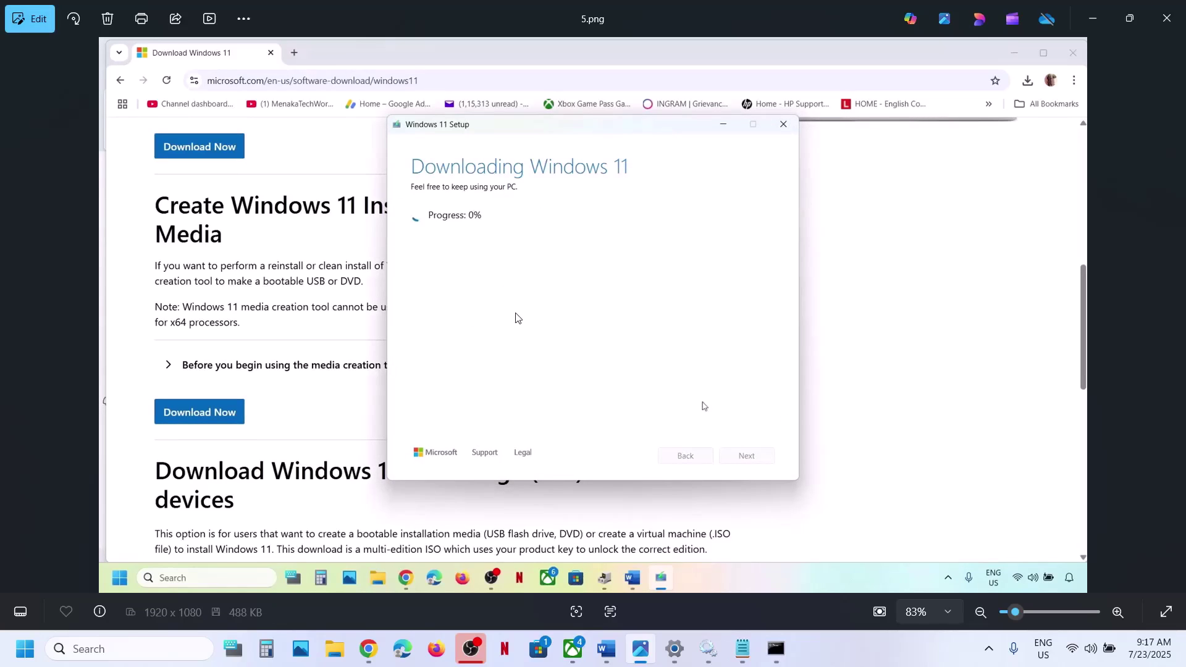
key(Right)
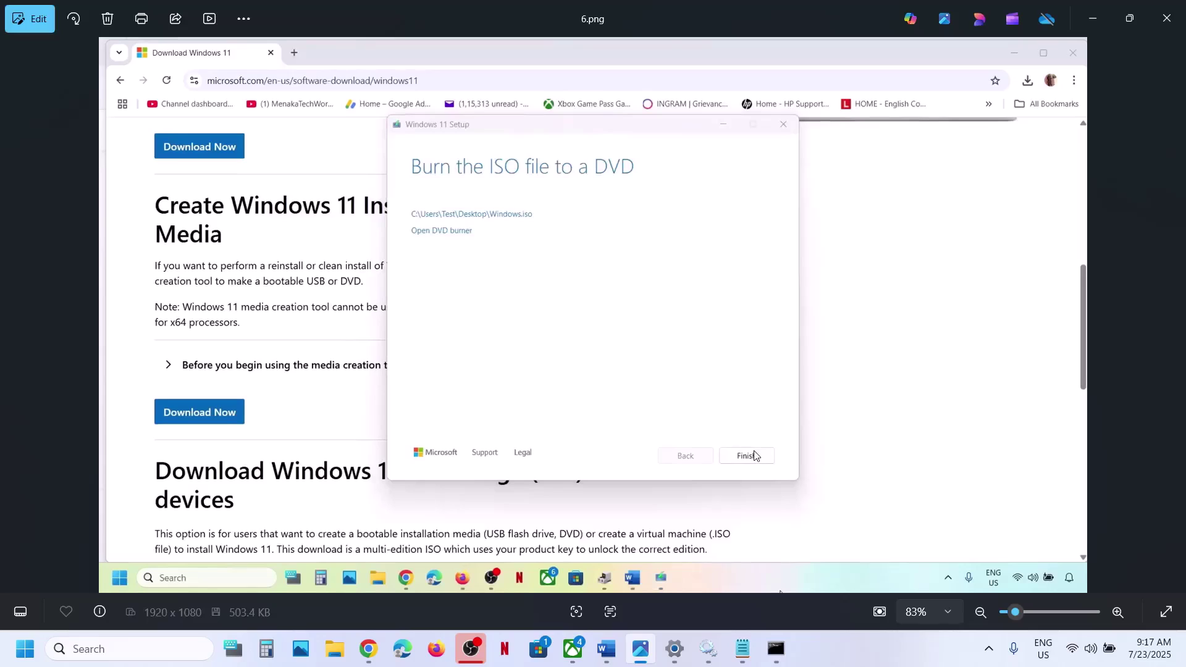
key(Right)
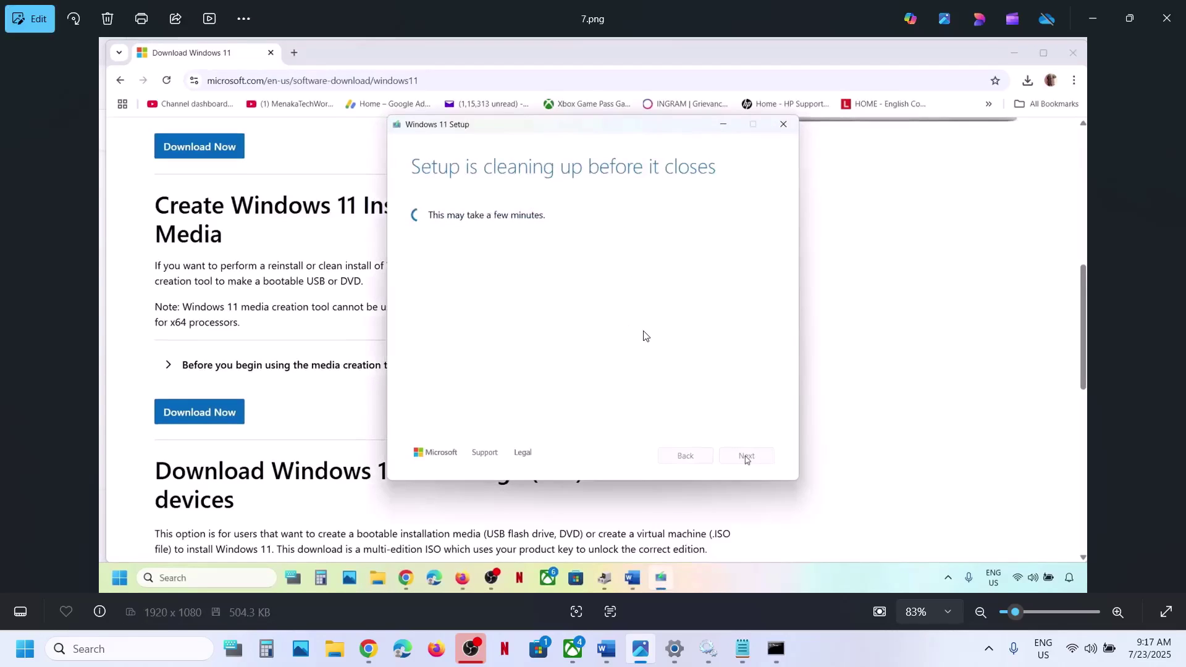
View screenshots 8.png through 13.png, covering opening the Windows ISO, running setup and the Windows 11 installation pages.
key(Right)
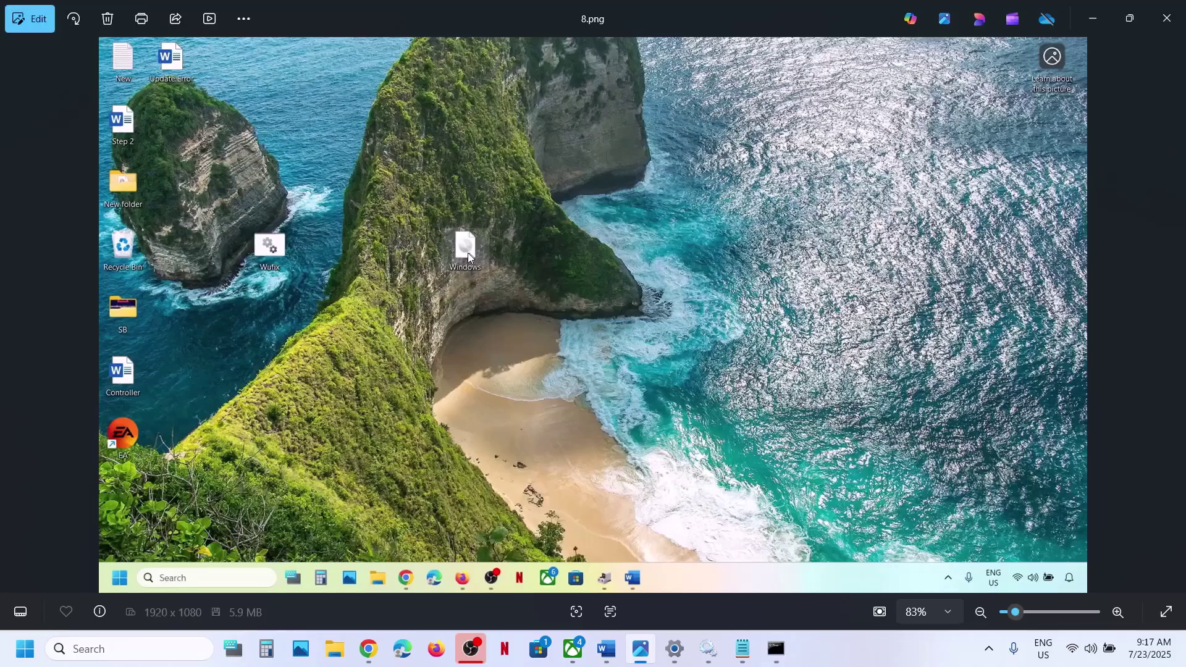
scroll(459, 256, up, 3)
scroll(459, 257, down, 3)
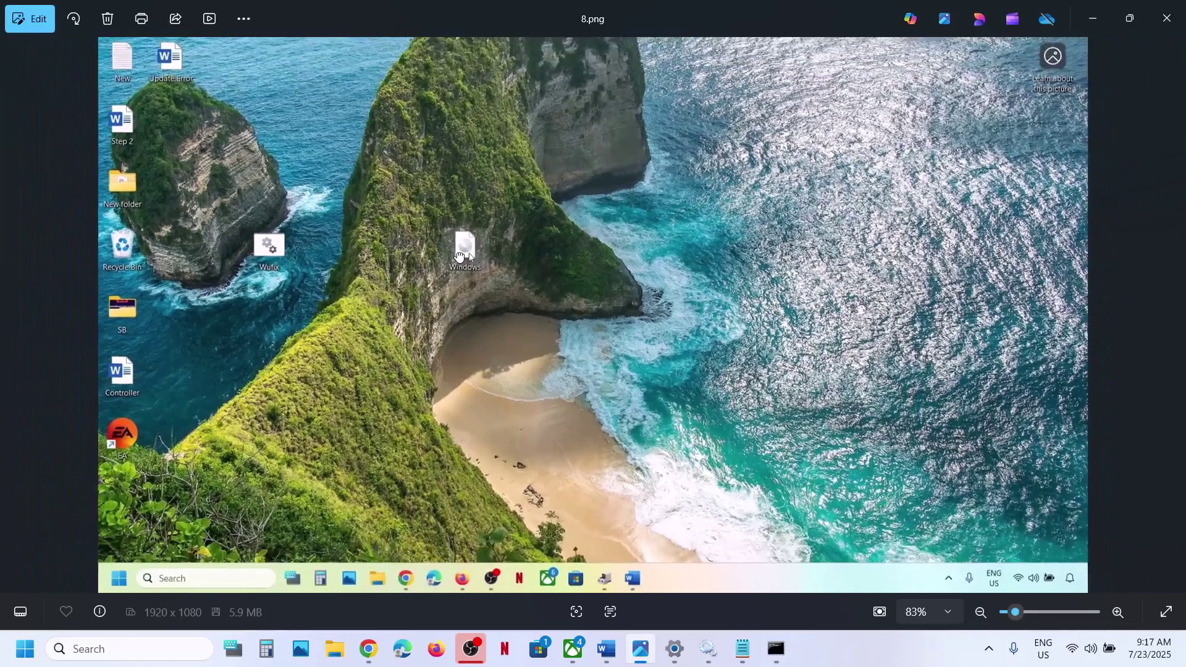
key(Right)
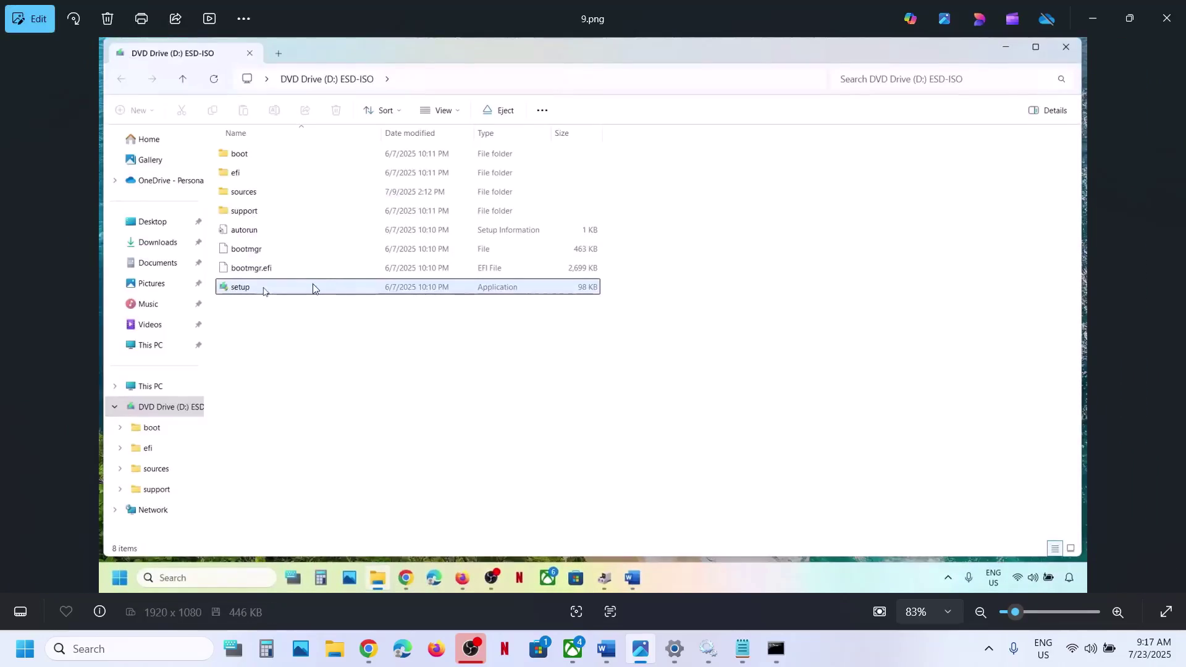
key(Right)
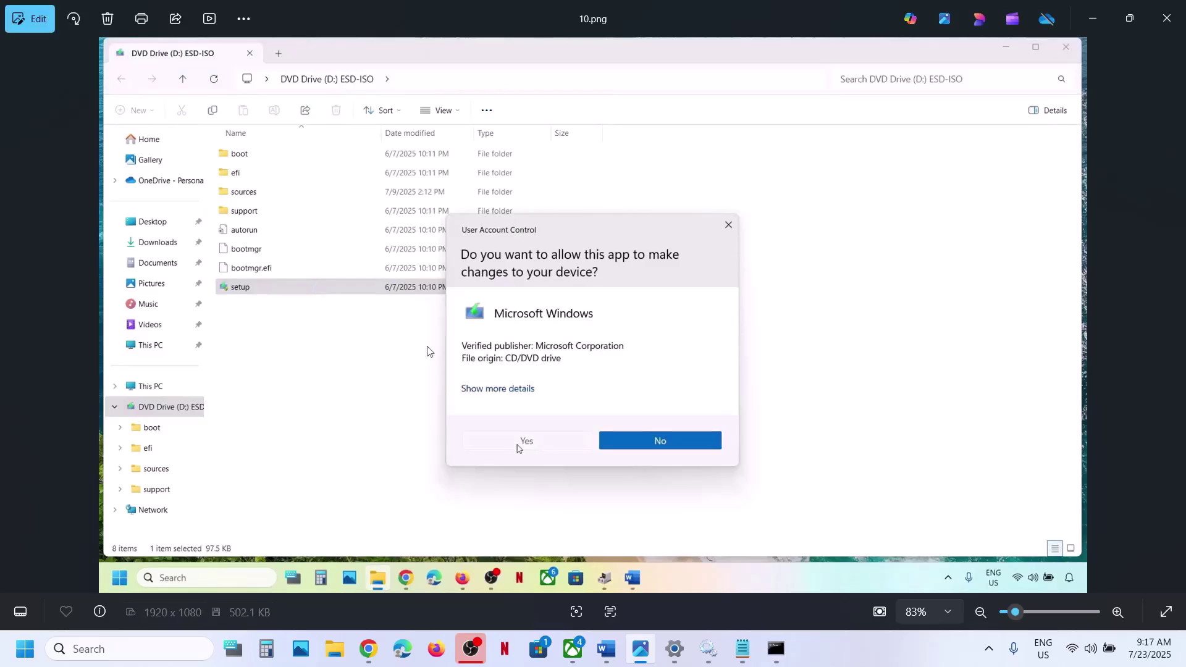
key(Right)
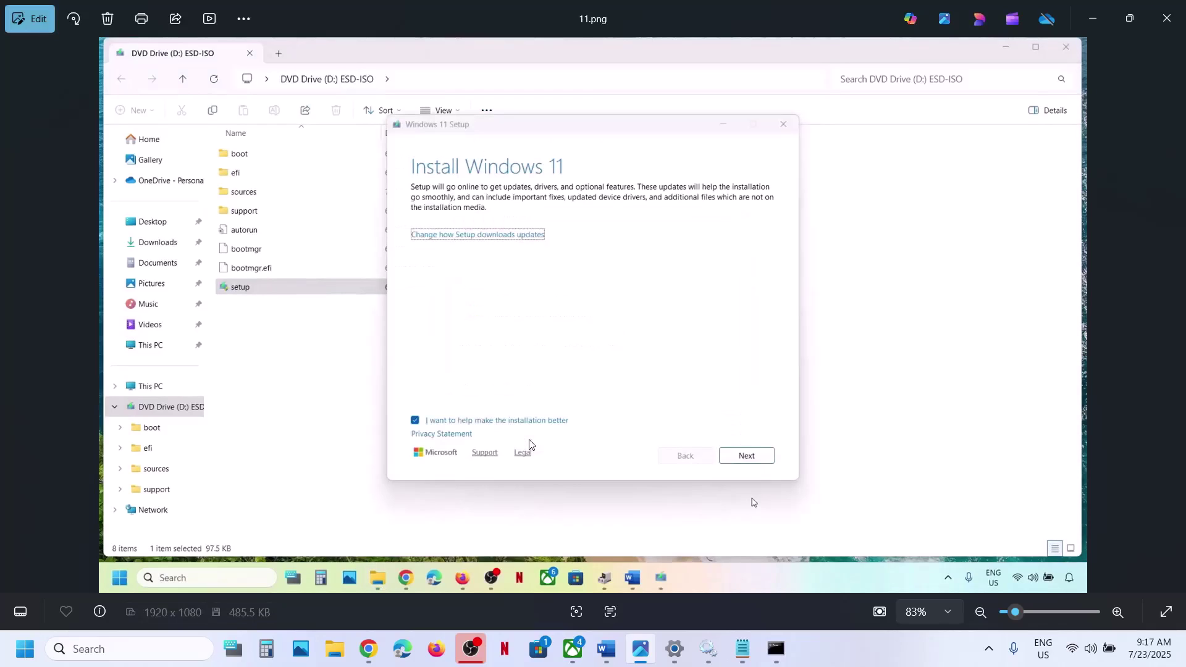
key(Right)
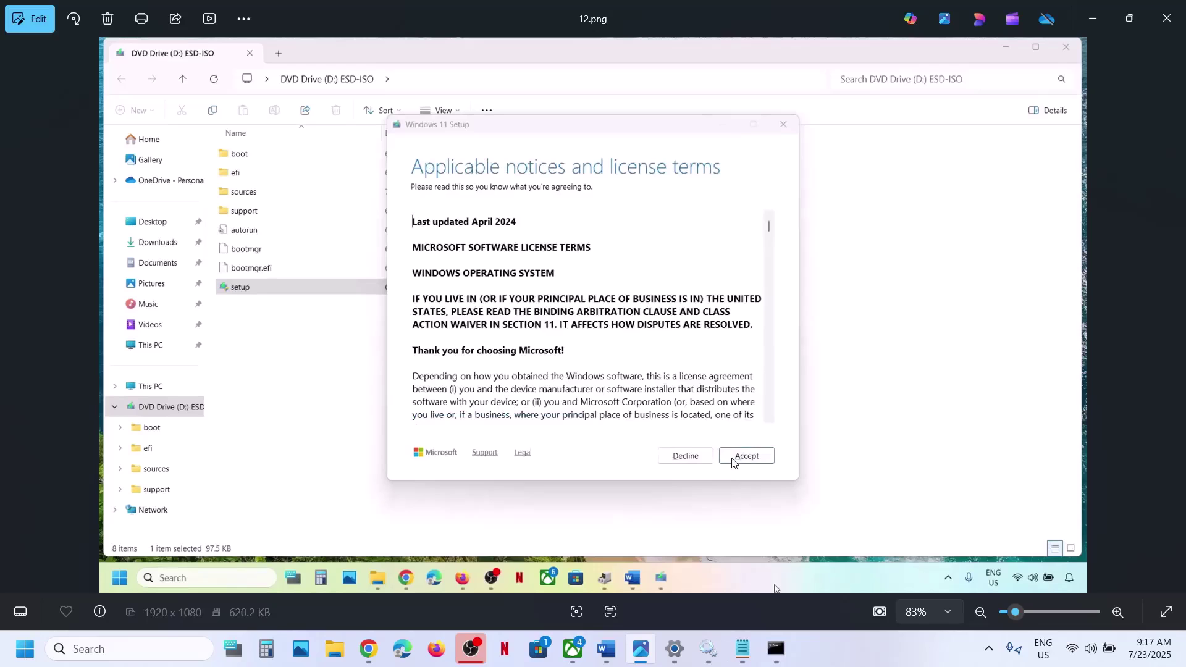
key(Right)
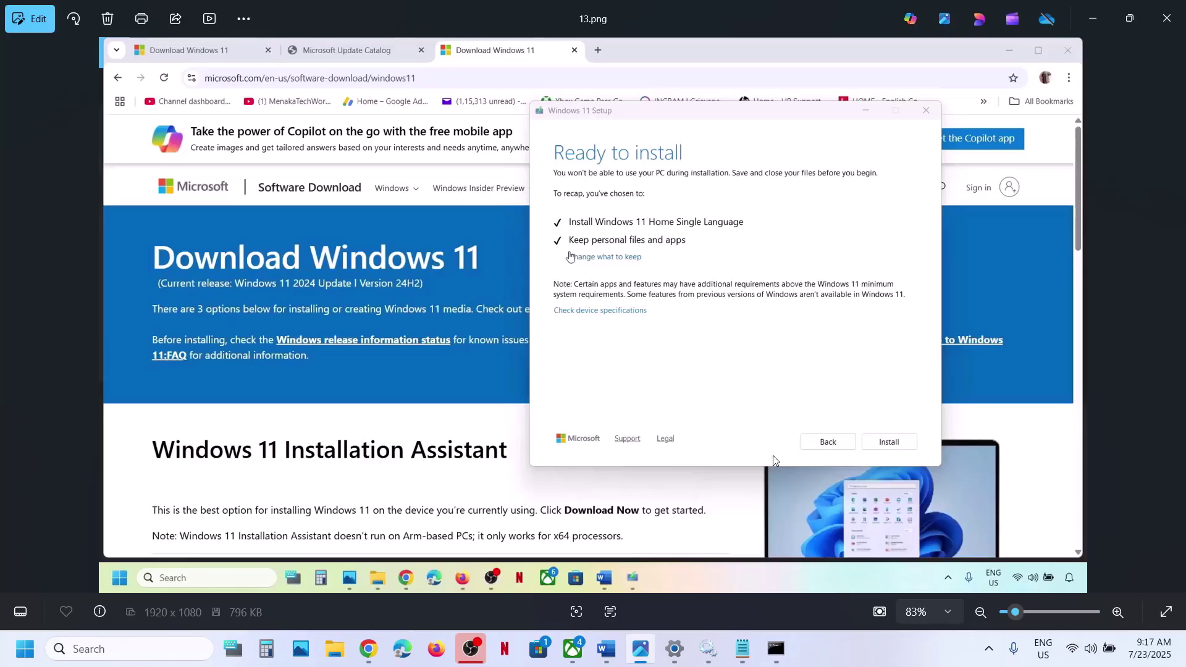
Switch to the Word document and highlight the update number KB5062663 in its title, then clear the focus.
click(612, 662)
scroll(559, 368, up, 15)
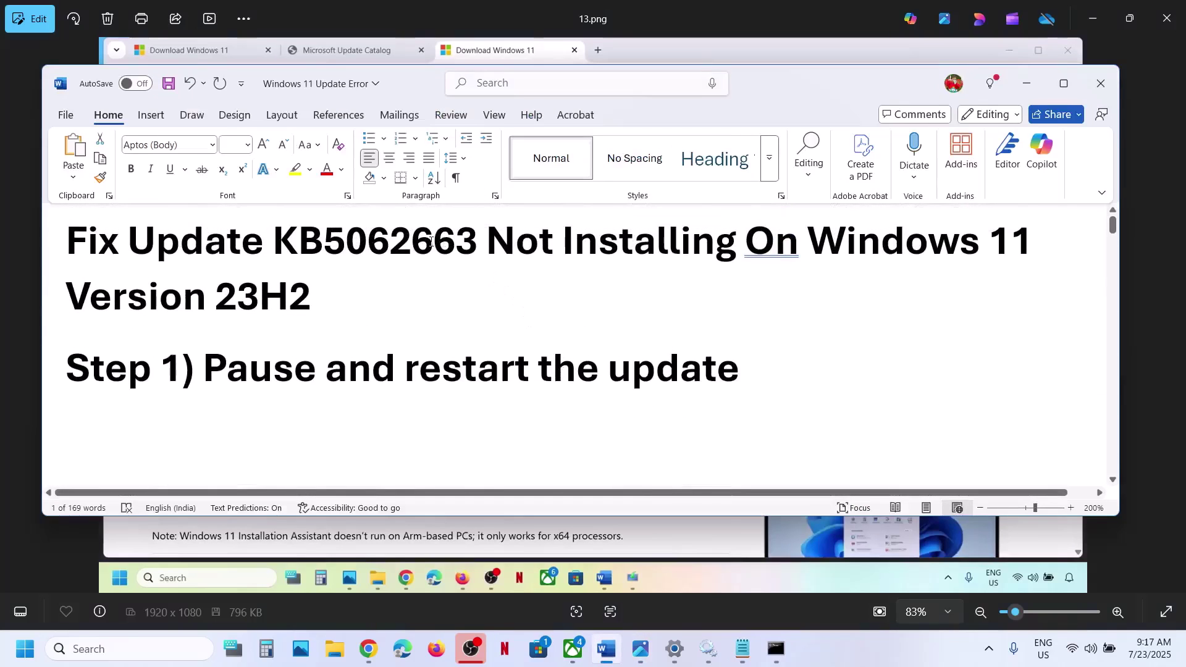
double_click(429, 241)
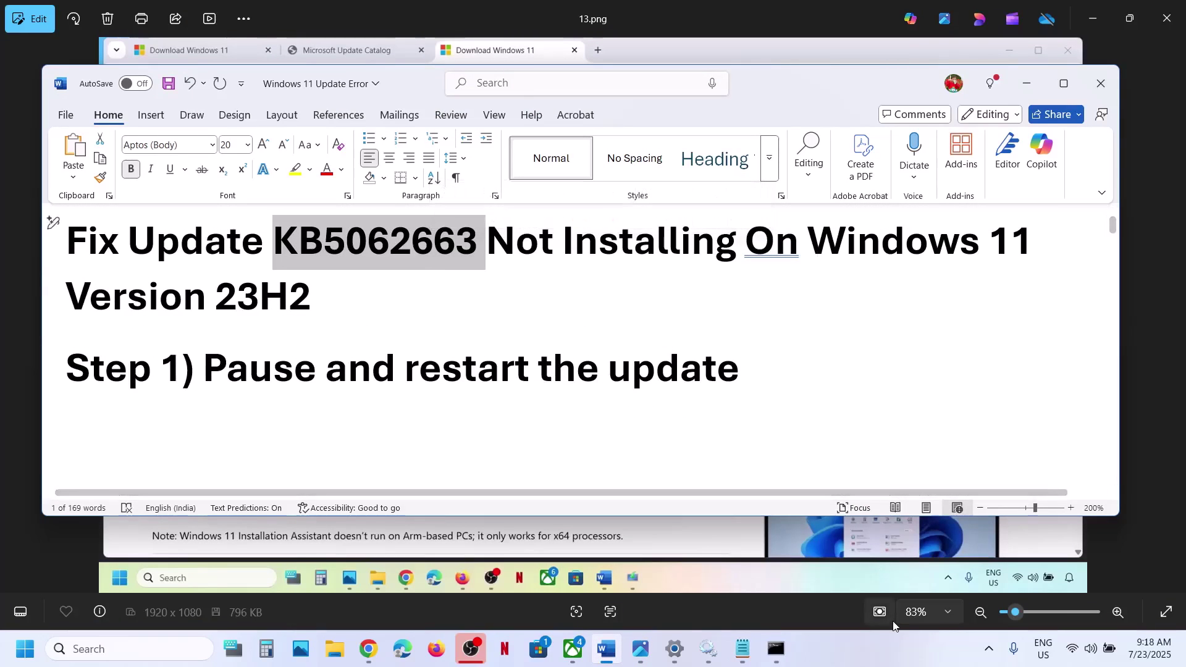
click(866, 647)
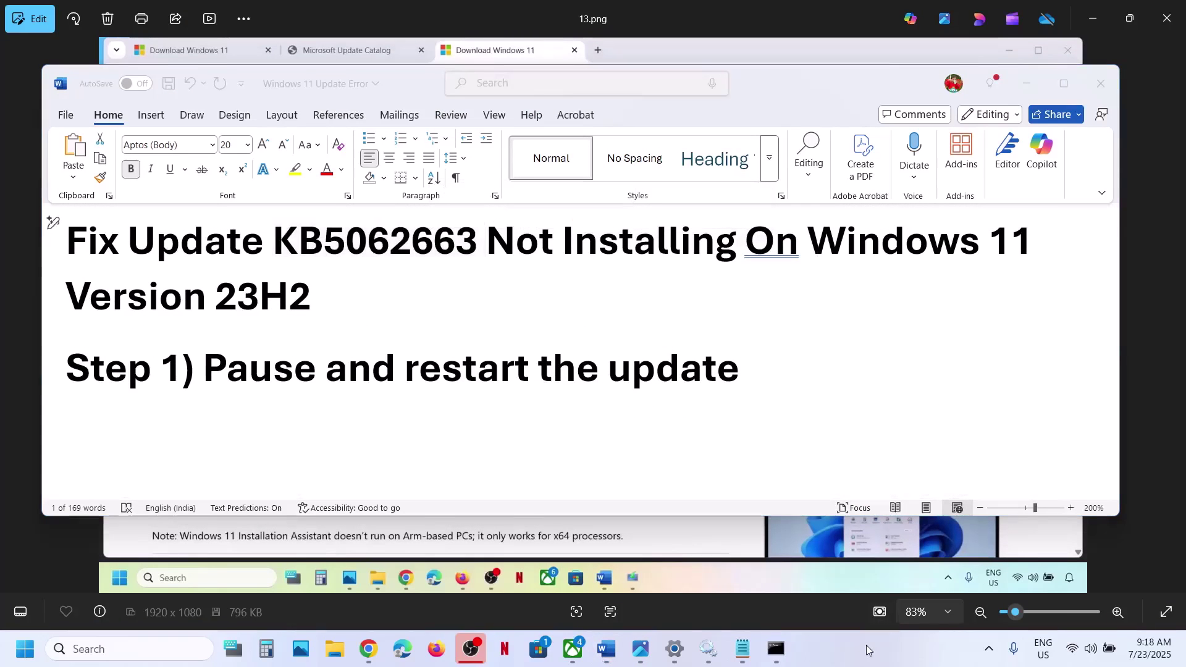